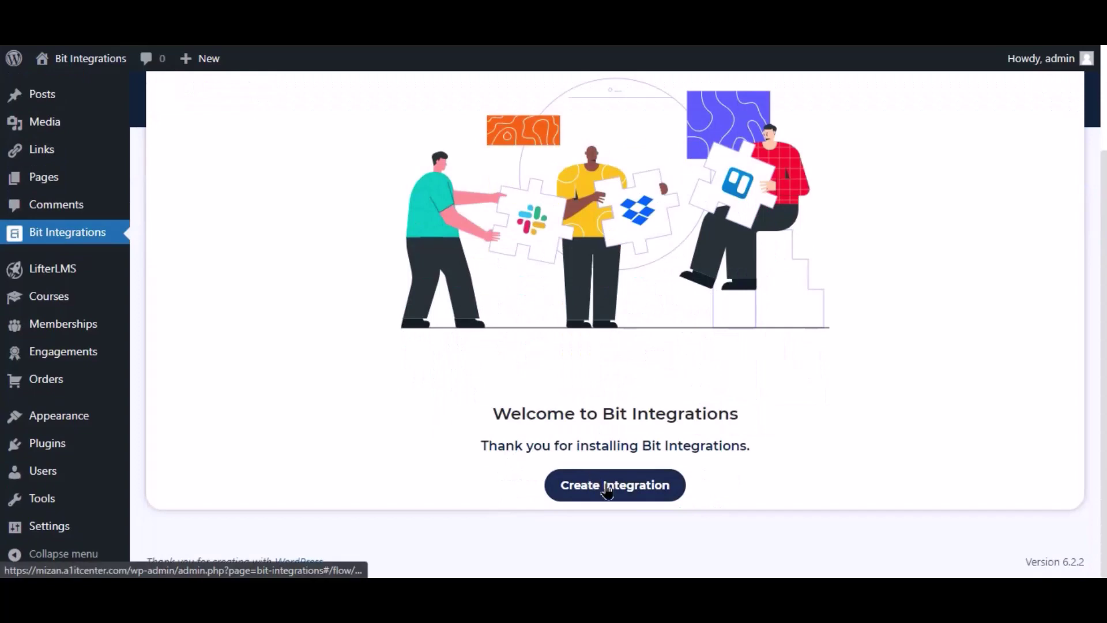
# - Create a new integration and choose LifterLMS as its trigger
pyautogui.click(605, 483)
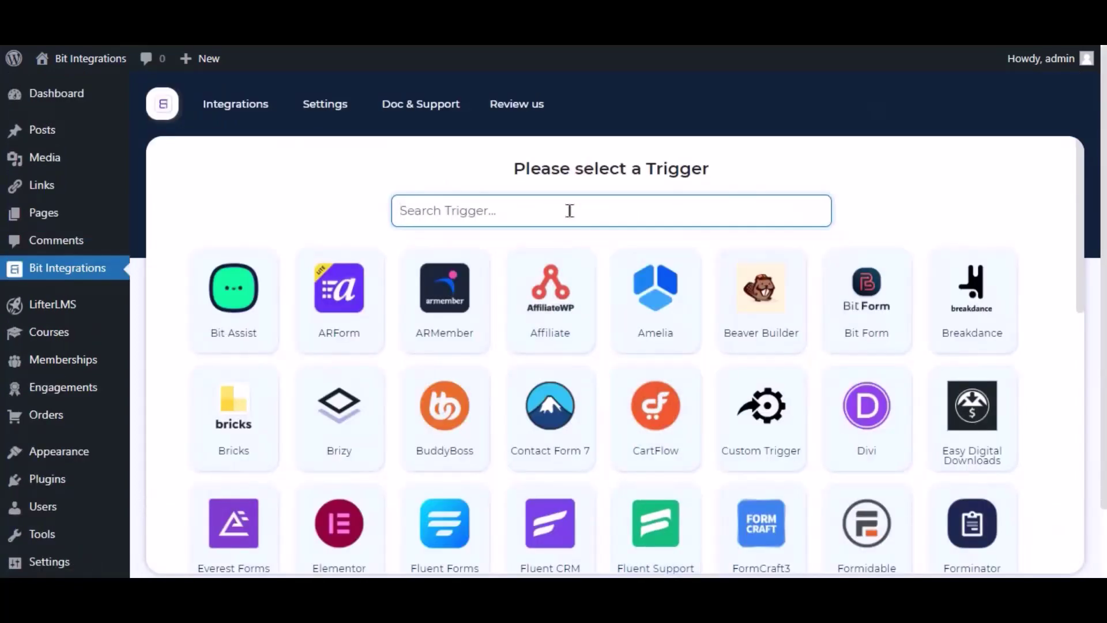
pyautogui.write('lifter')
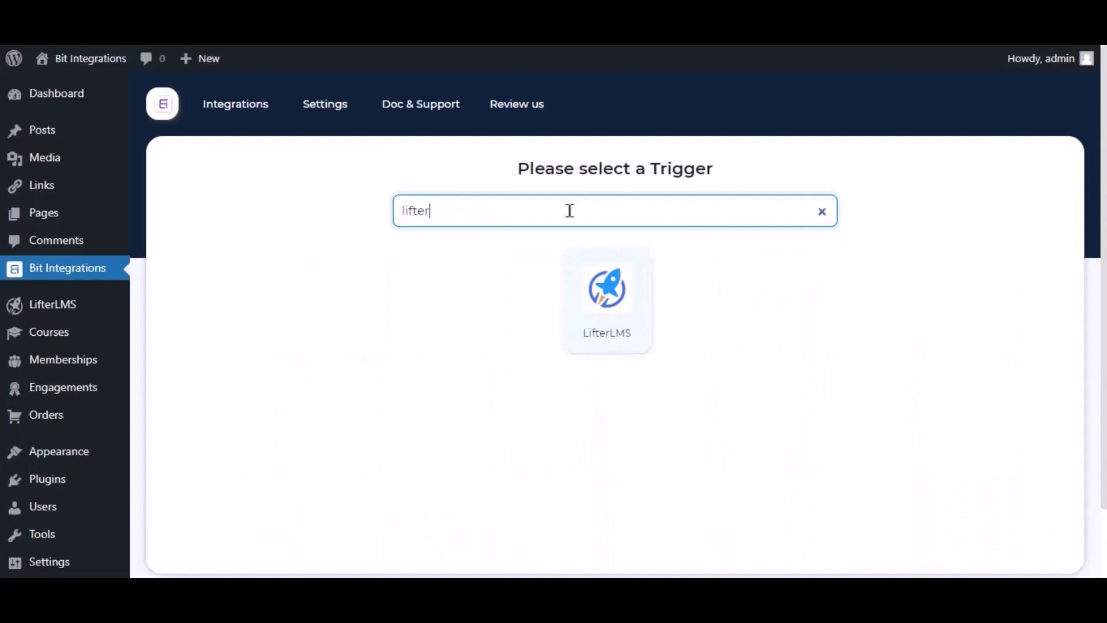
pyautogui.click(583, 262)
# - Set the trigger task to "A user enroll in a course" for Any Course and proceed to the action selection
pyautogui.click(592, 412)
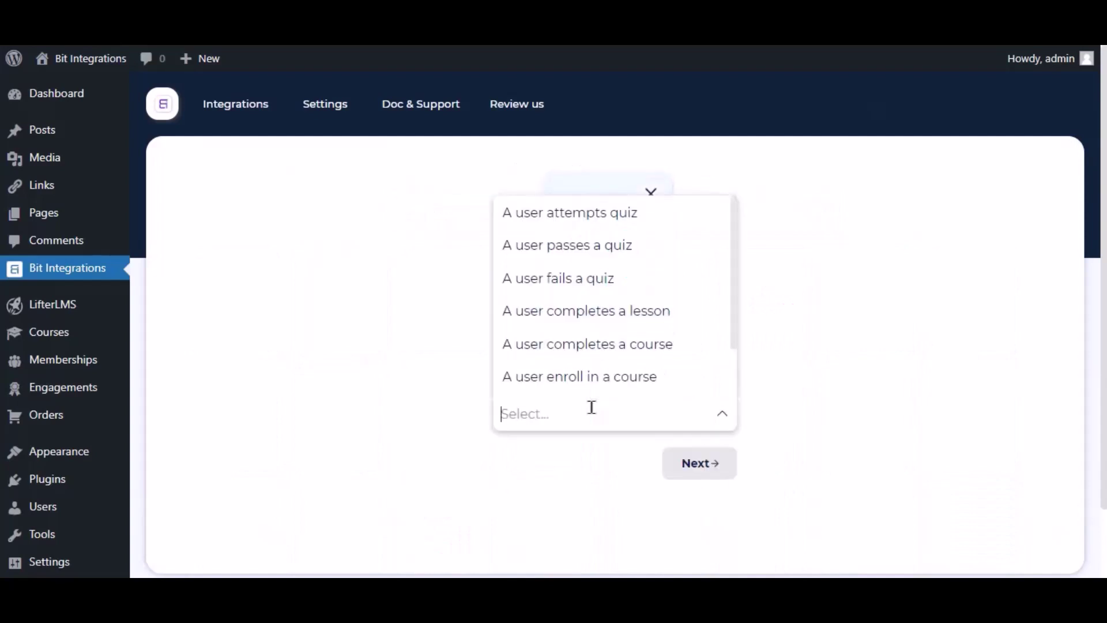
pyautogui.click(639, 375)
pyautogui.click(556, 478)
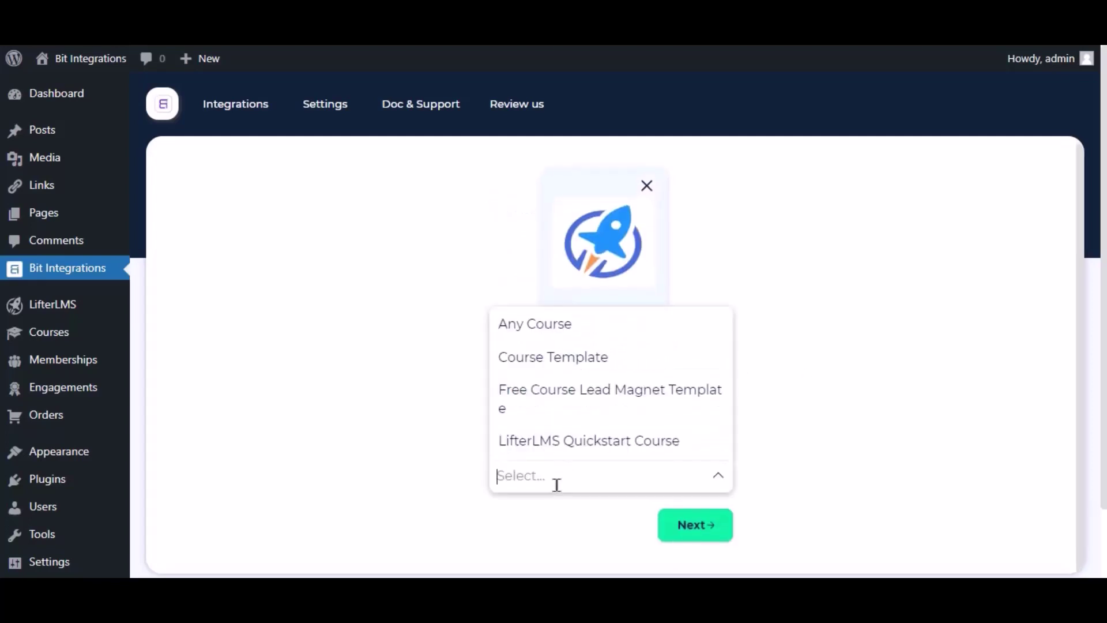
pyautogui.click(564, 324)
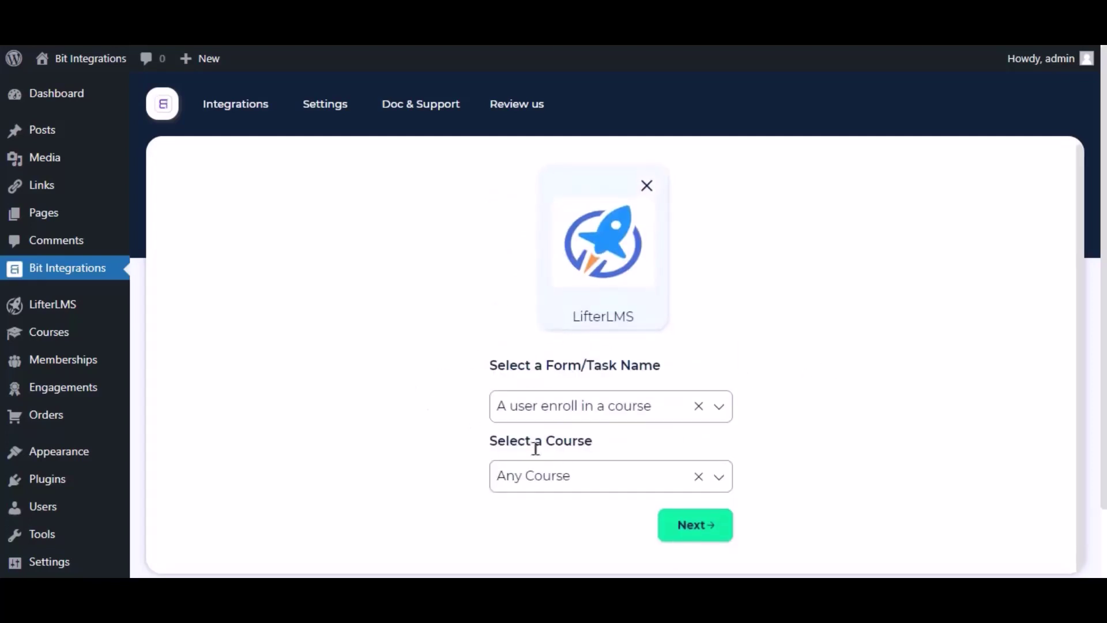
pyautogui.click(717, 528)
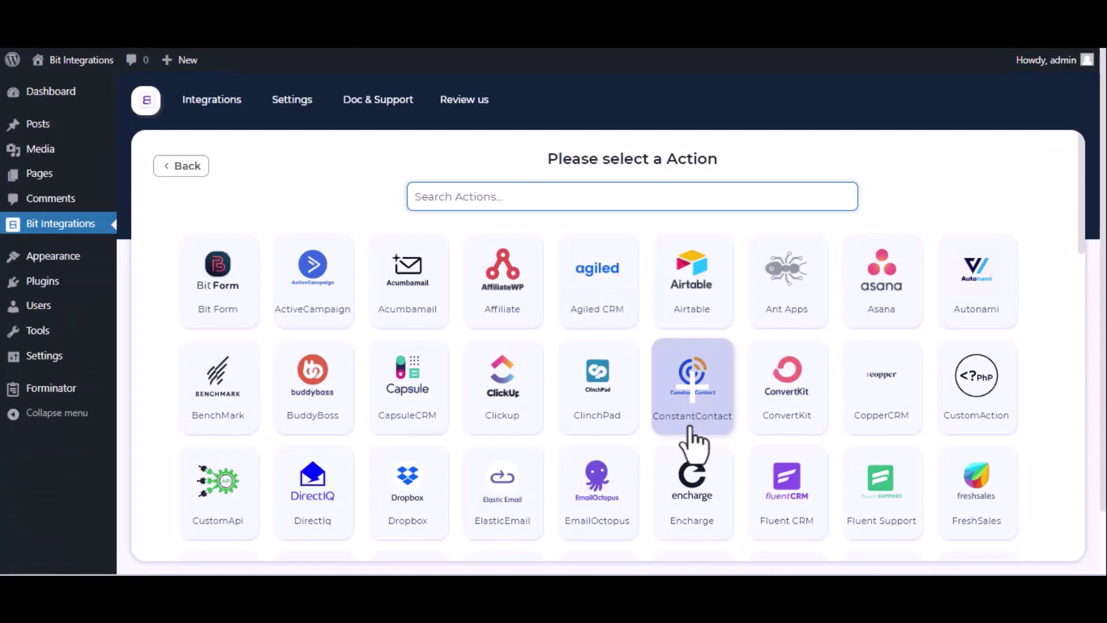
# - Find Mailify among the actions and select it as the integration's action
pyautogui.write('maili')
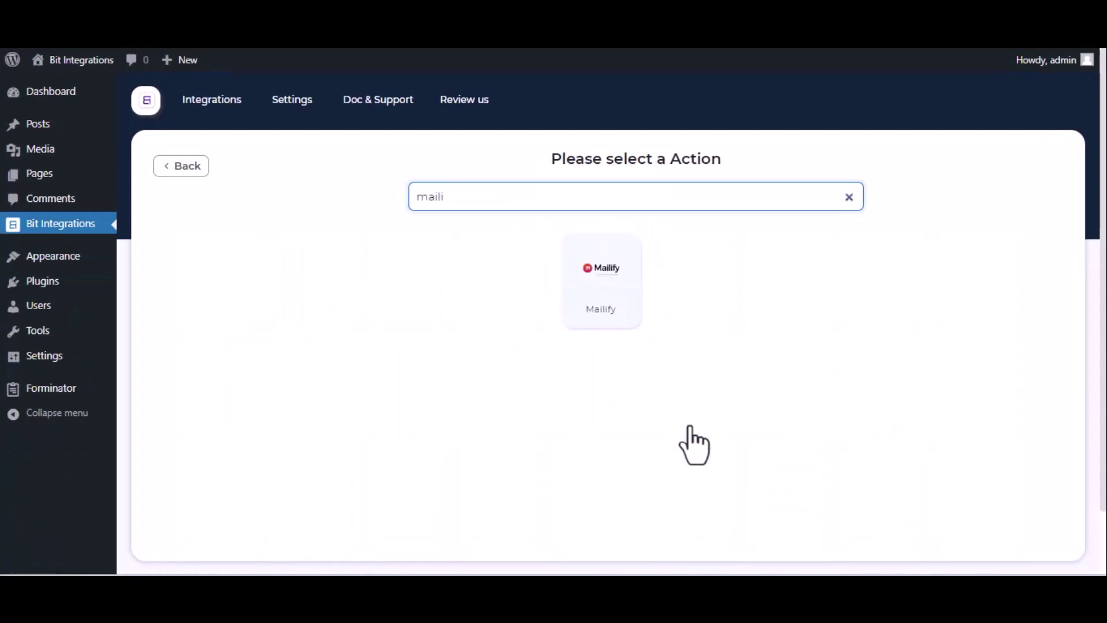
pyautogui.click(632, 326)
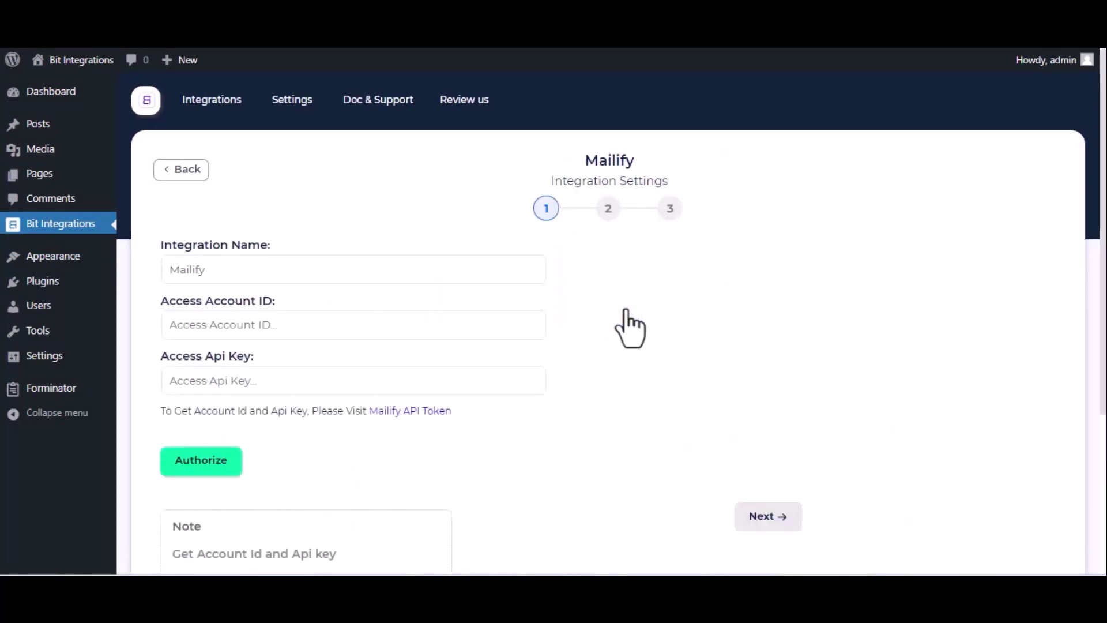
pyautogui.click(395, 271)
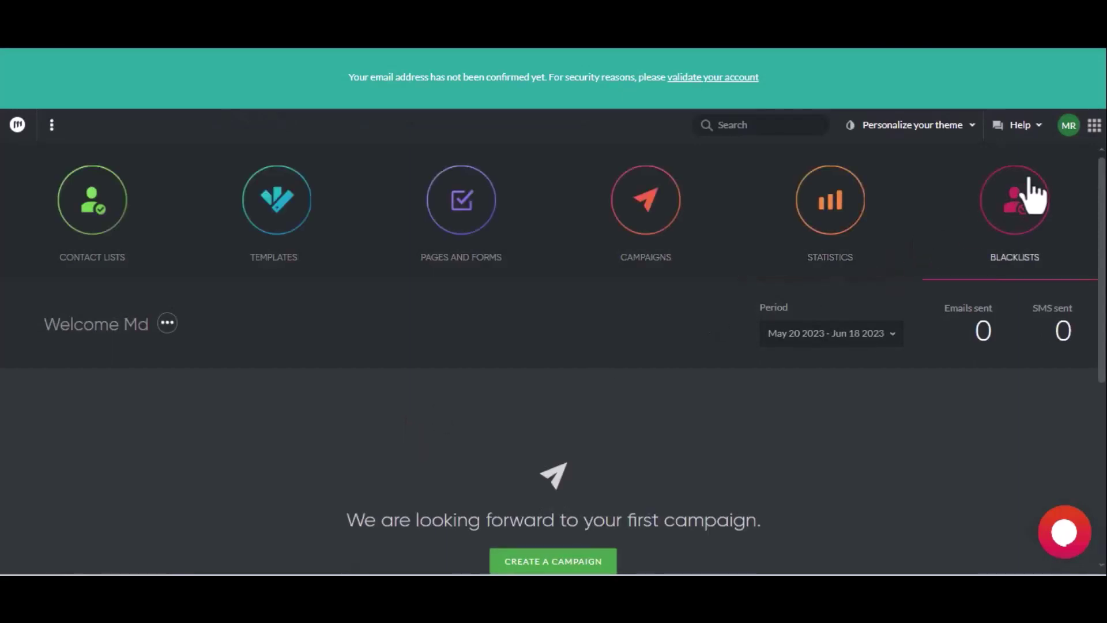
# - Switch to Mailify and open the Developers section of the account settings
pyautogui.click(1069, 136)
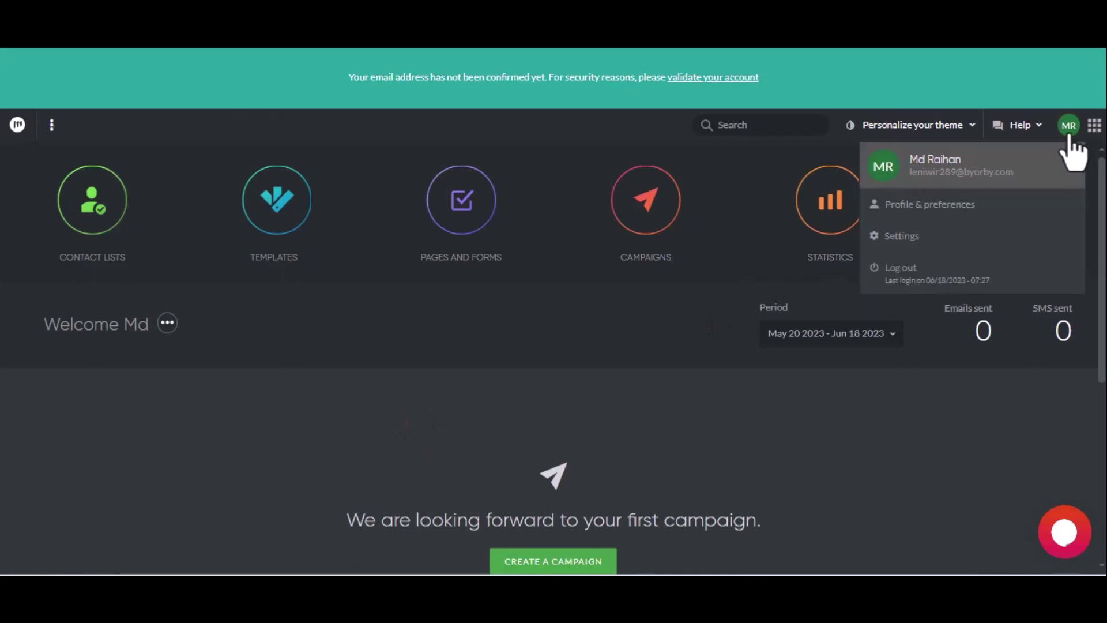
pyautogui.click(959, 237)
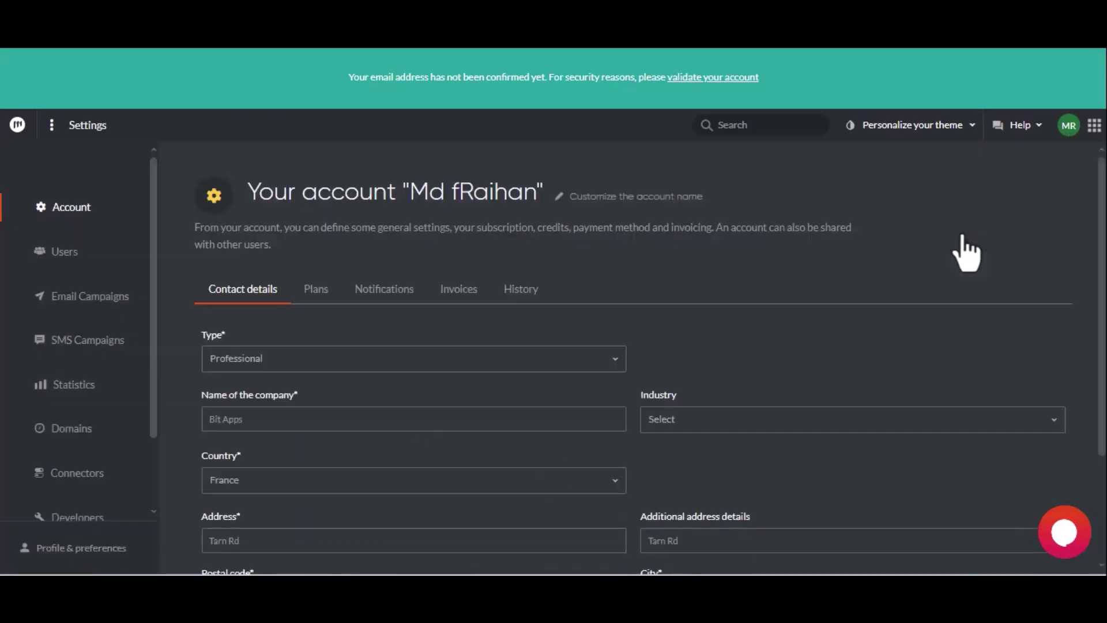
pyautogui.scroll(-2, 118, 395)
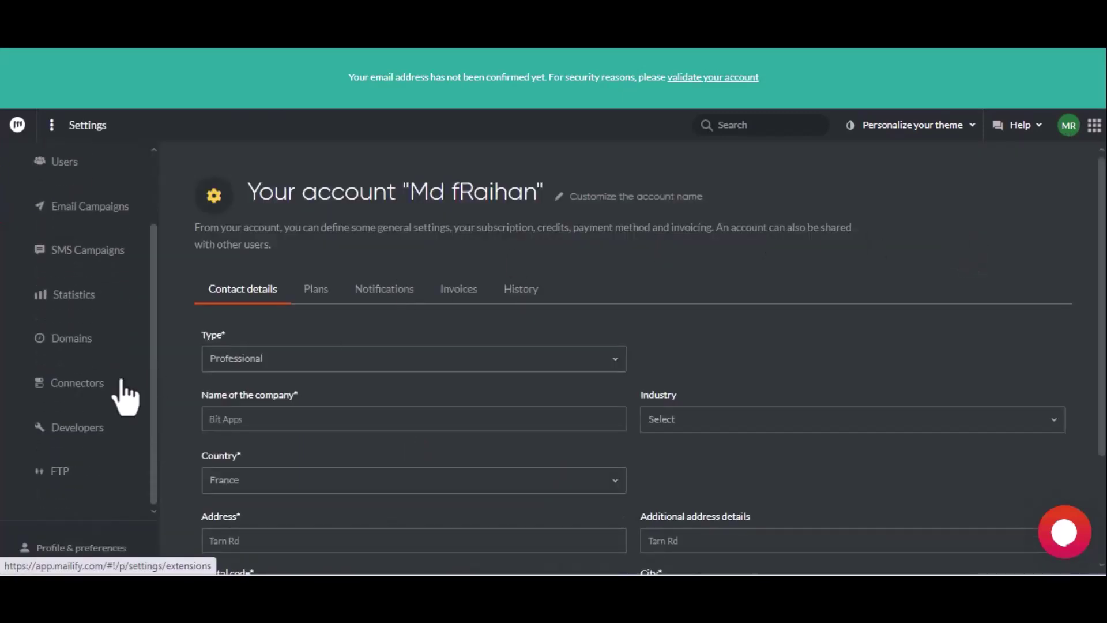
pyautogui.click(107, 420)
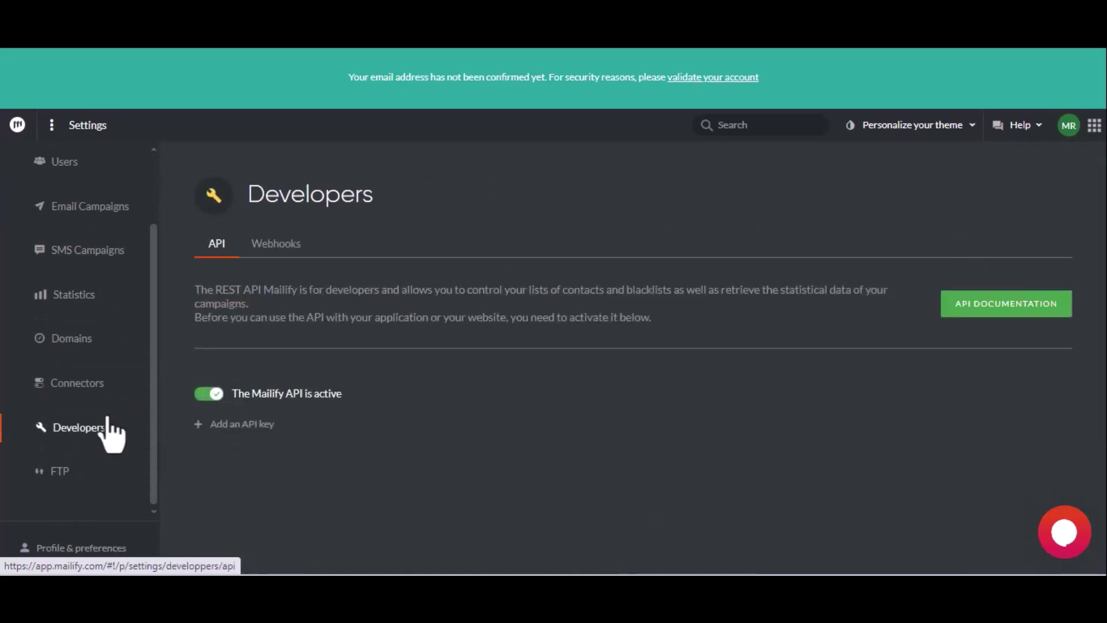
# - Add a Mailify API key with the description "For Bit Integrations"
pyautogui.click(222, 427)
pyautogui.click(235, 455)
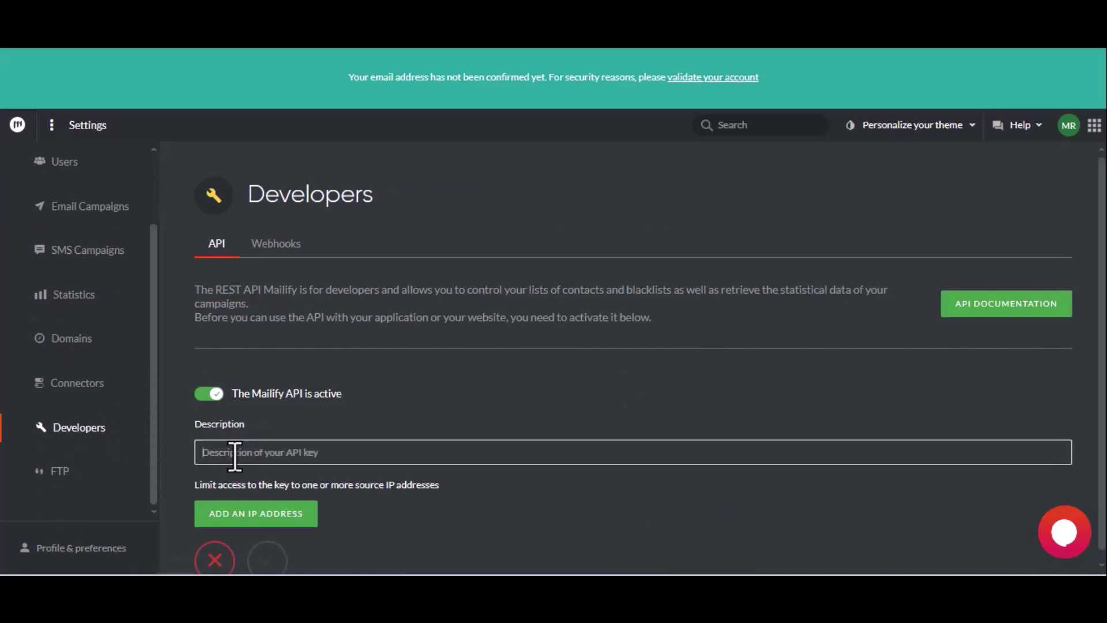
pyautogui.write('For Bit Integrations')
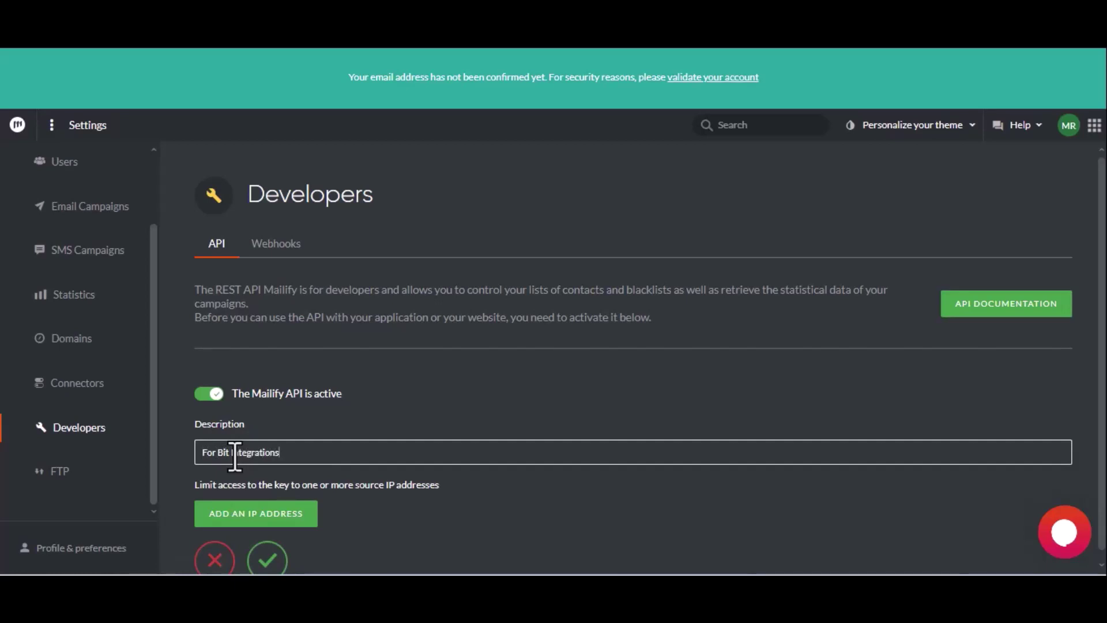
pyautogui.click(269, 558)
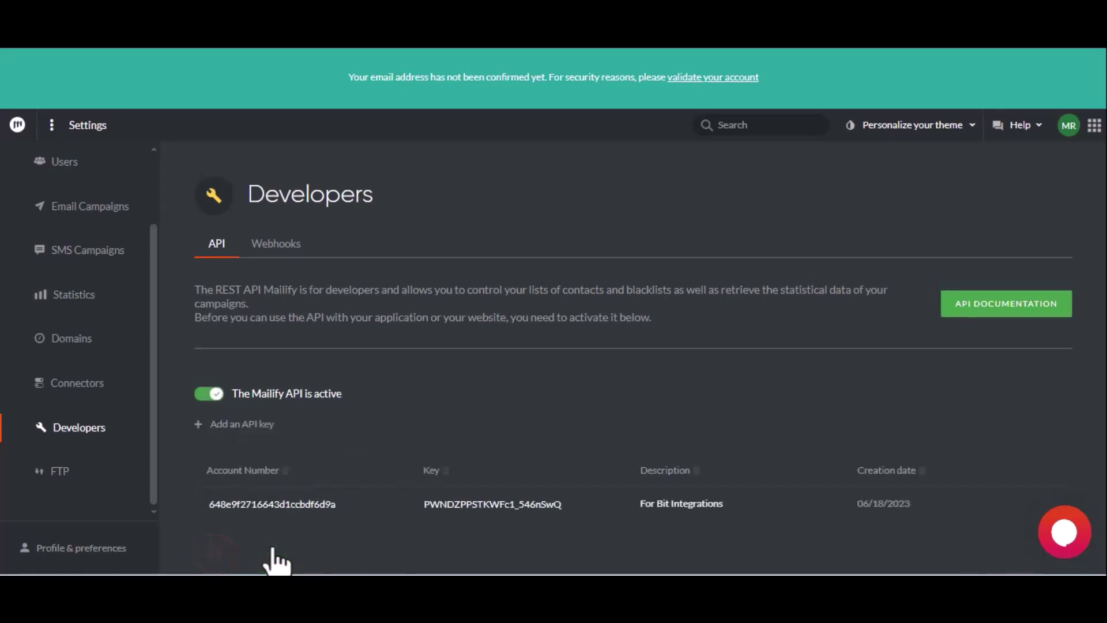
# - Copy the Mailify account number and paste it as the Access Account ID in the Bit Integrations settings
pyautogui.doubleClick(271, 504)
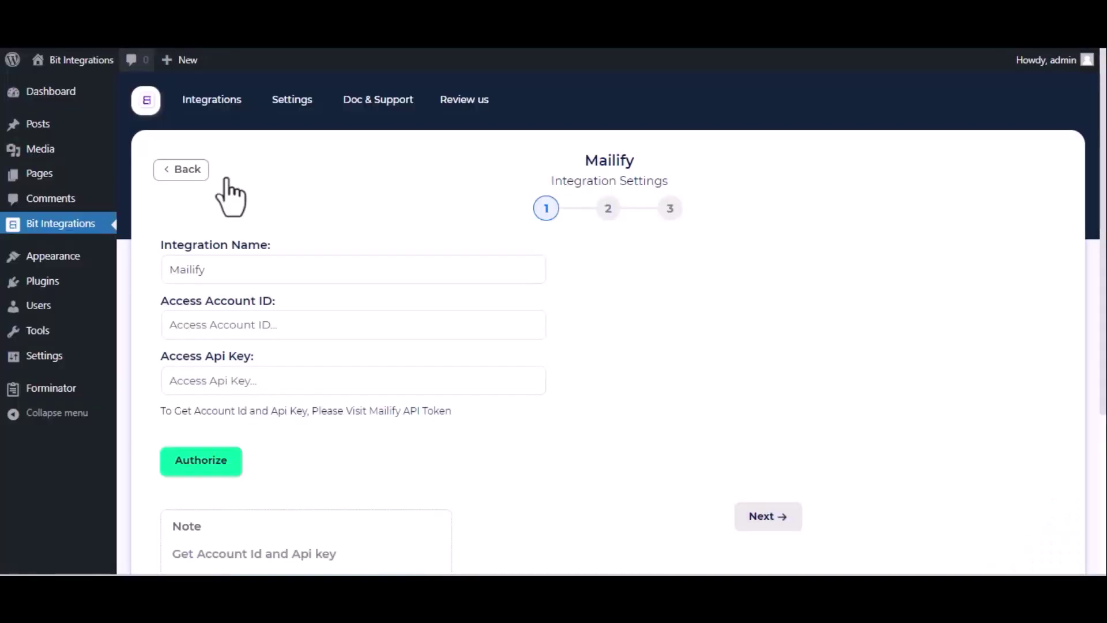
pyautogui.click(217, 324)
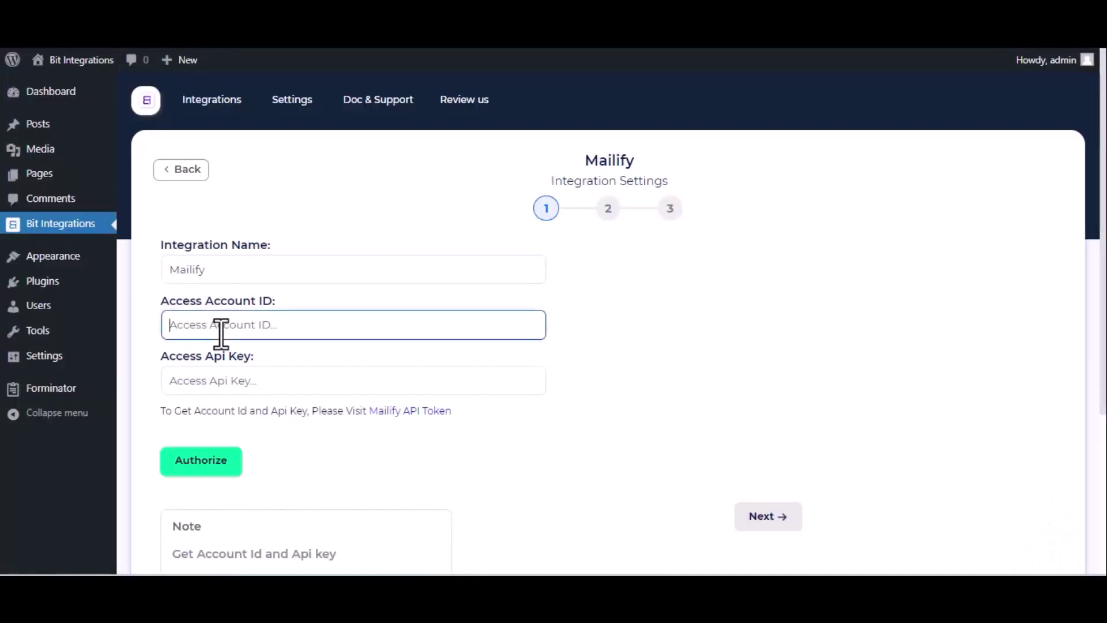
pyautogui.hotkey('ctrl', 'v')
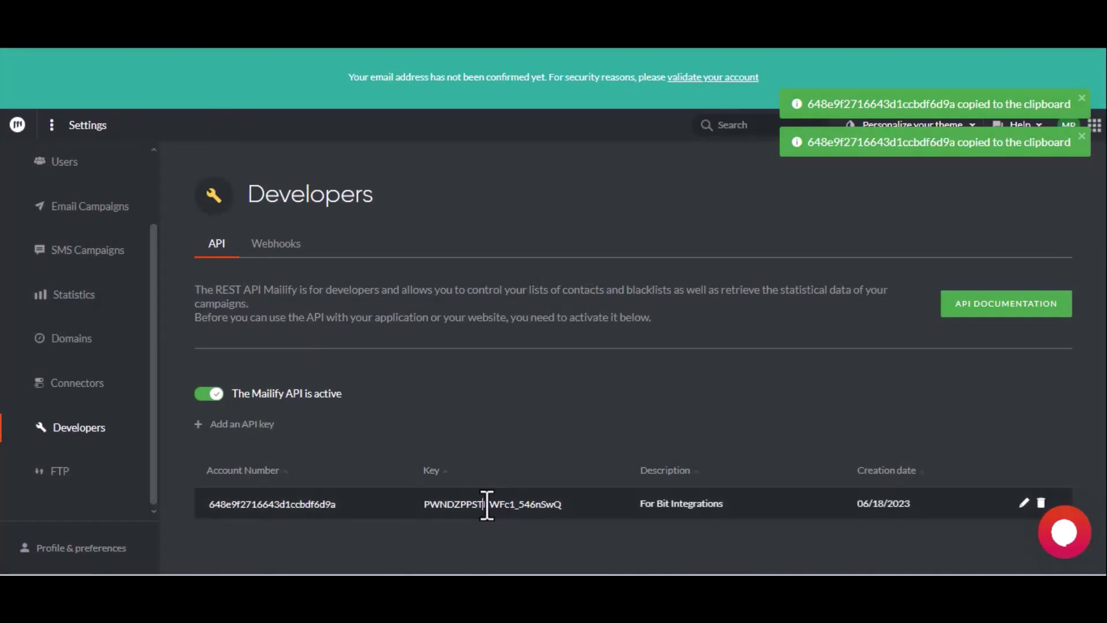
# - Copy the Mailify API key into the integration's Access Api Key field, authorize the connection and continue to the second stage
pyautogui.click(487, 504)
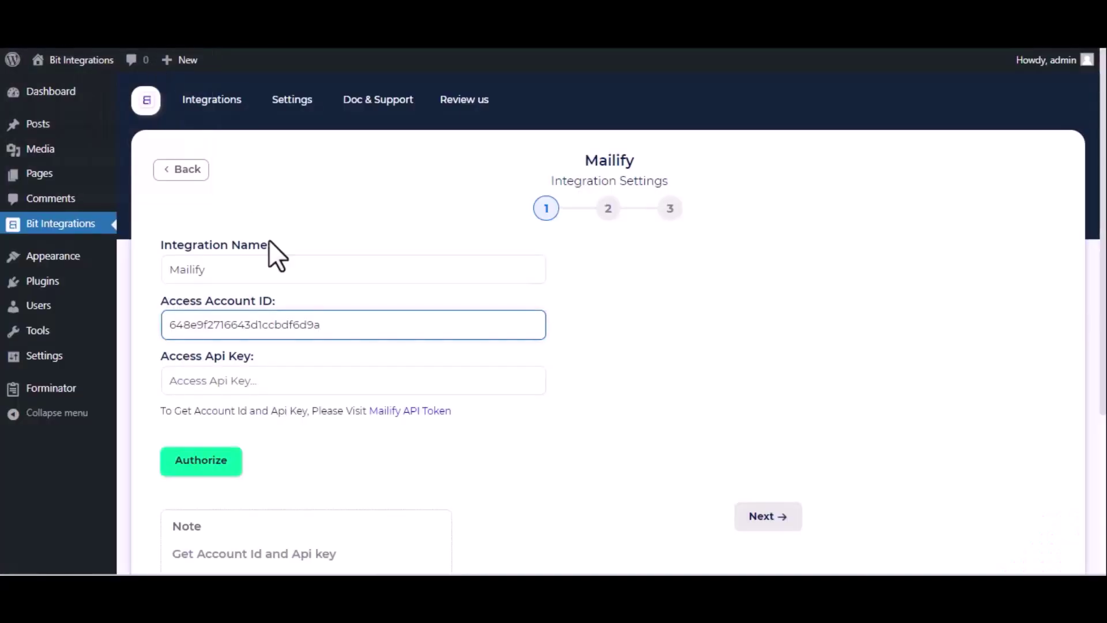
pyautogui.click(224, 378)
pyautogui.hotkey('ctrl', 'v')
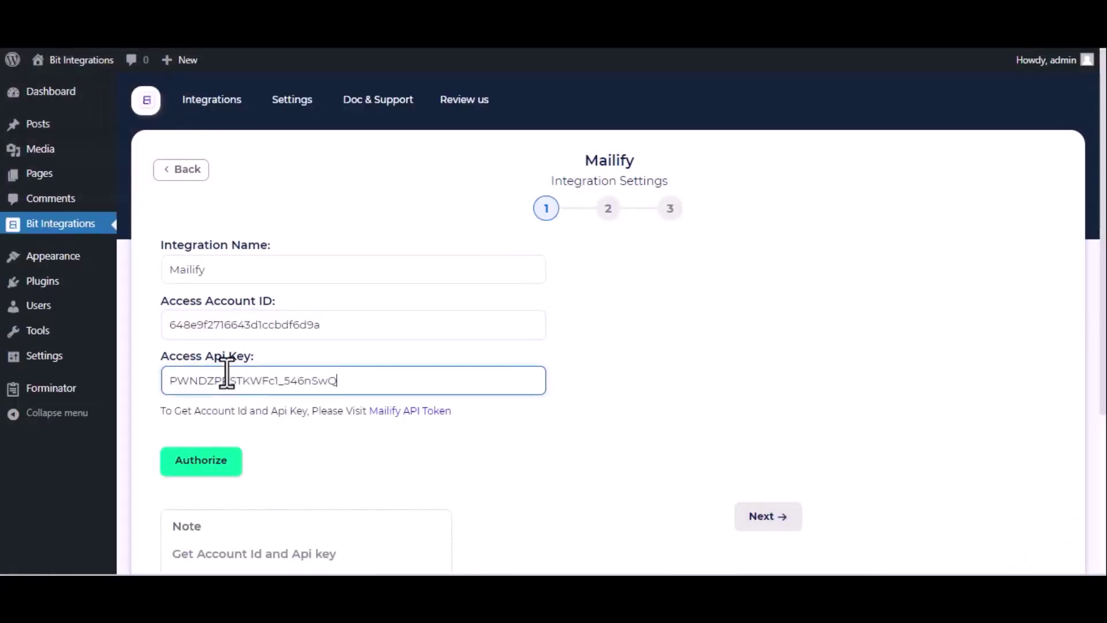
pyautogui.click(211, 464)
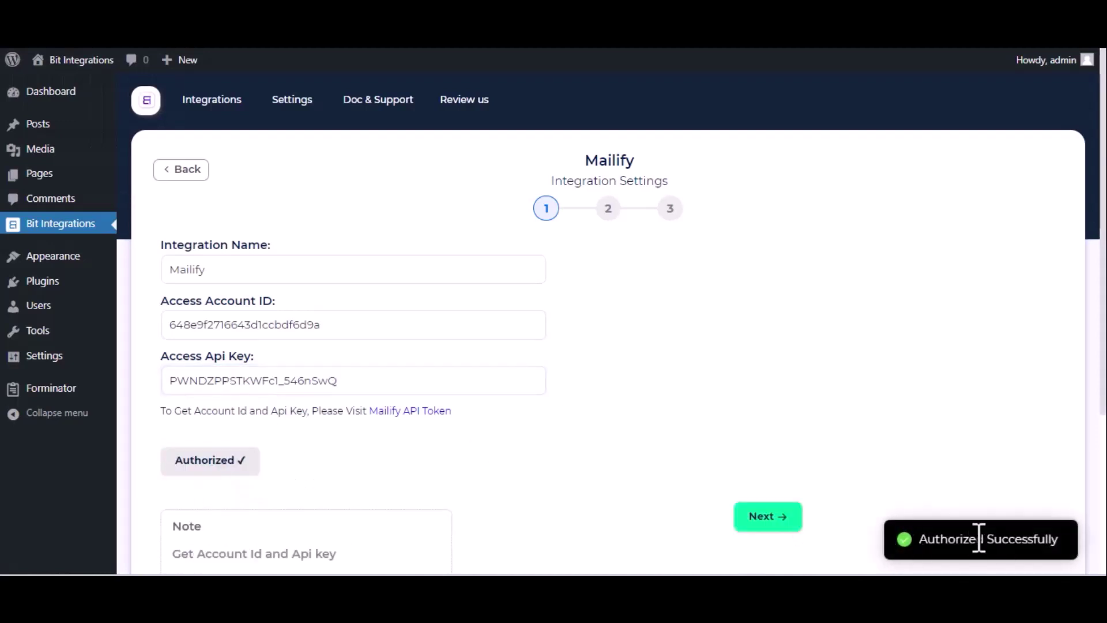
pyautogui.click(777, 527)
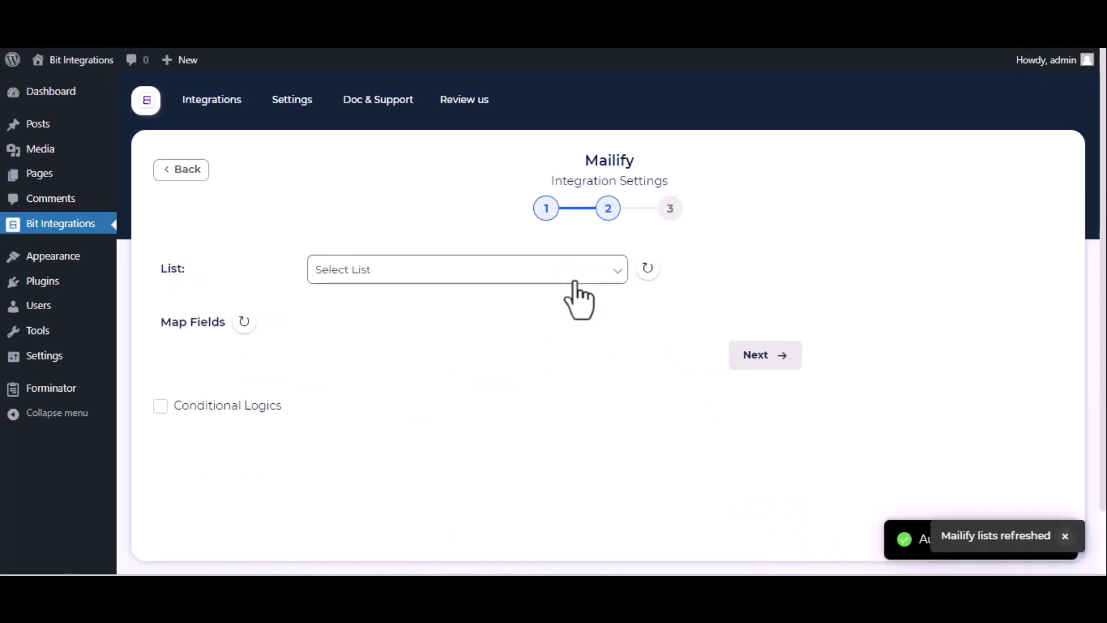
# - Choose the Contacts list and map the Email-1 field to Mailify's Email field
pyautogui.click(563, 273)
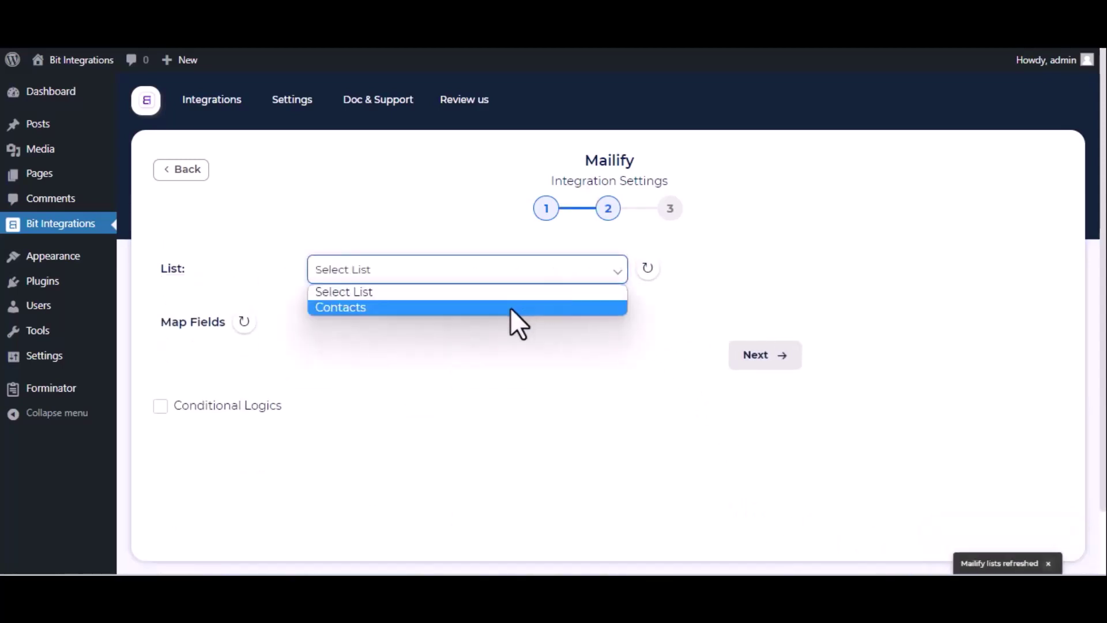
pyautogui.click(510, 307)
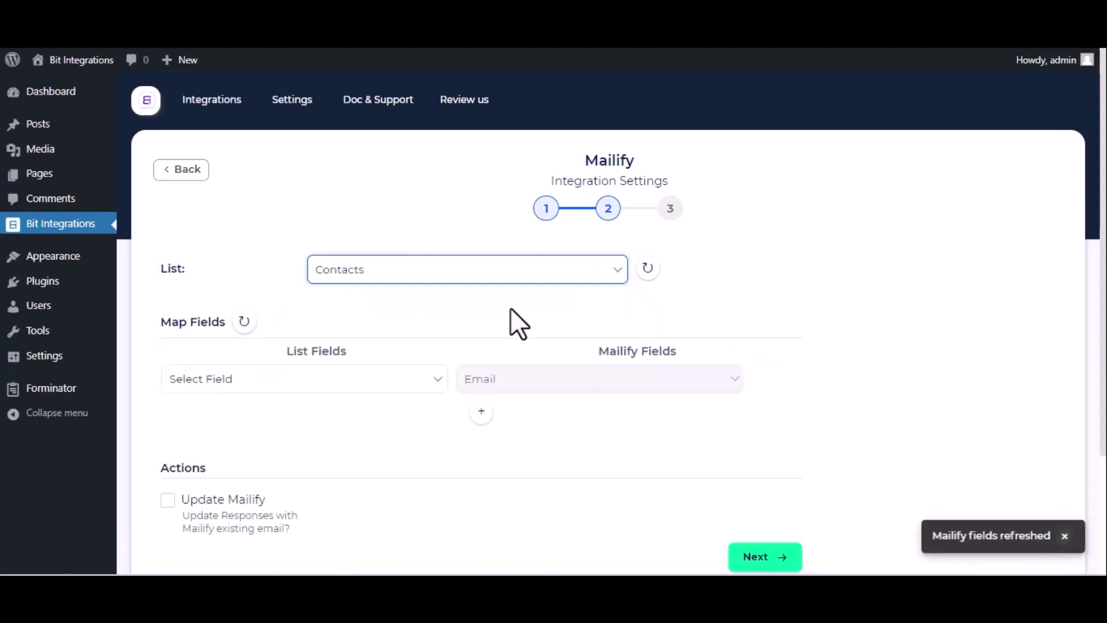
pyautogui.click(323, 384)
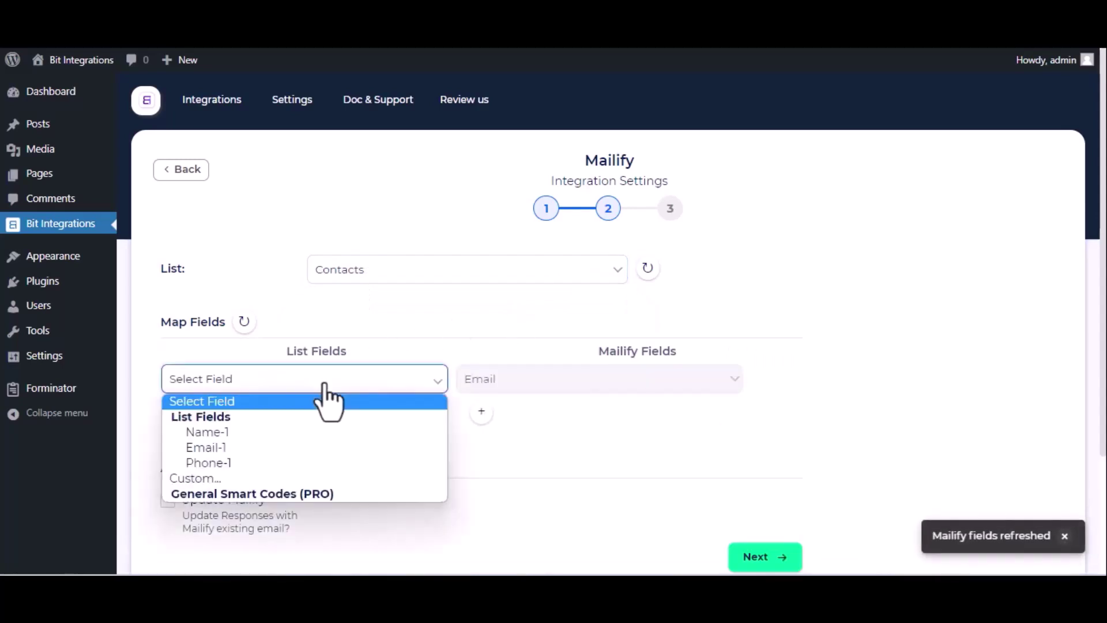
pyautogui.click(284, 452)
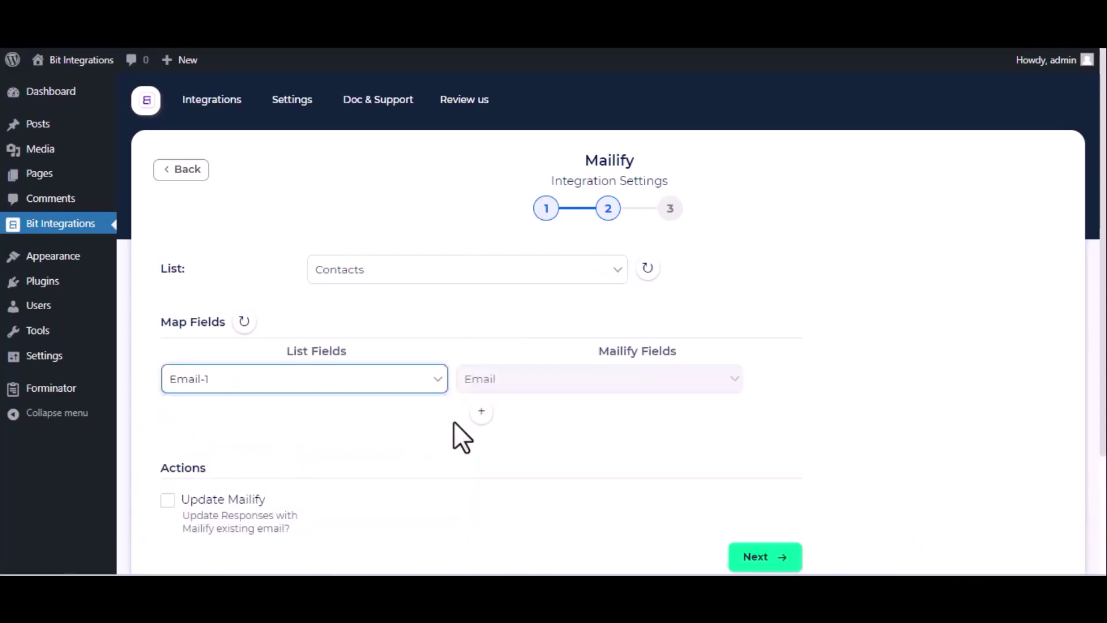
# - Add a field mapping from Name-1 to Mailify's First name
pyautogui.click(481, 411)
pyautogui.click(377, 424)
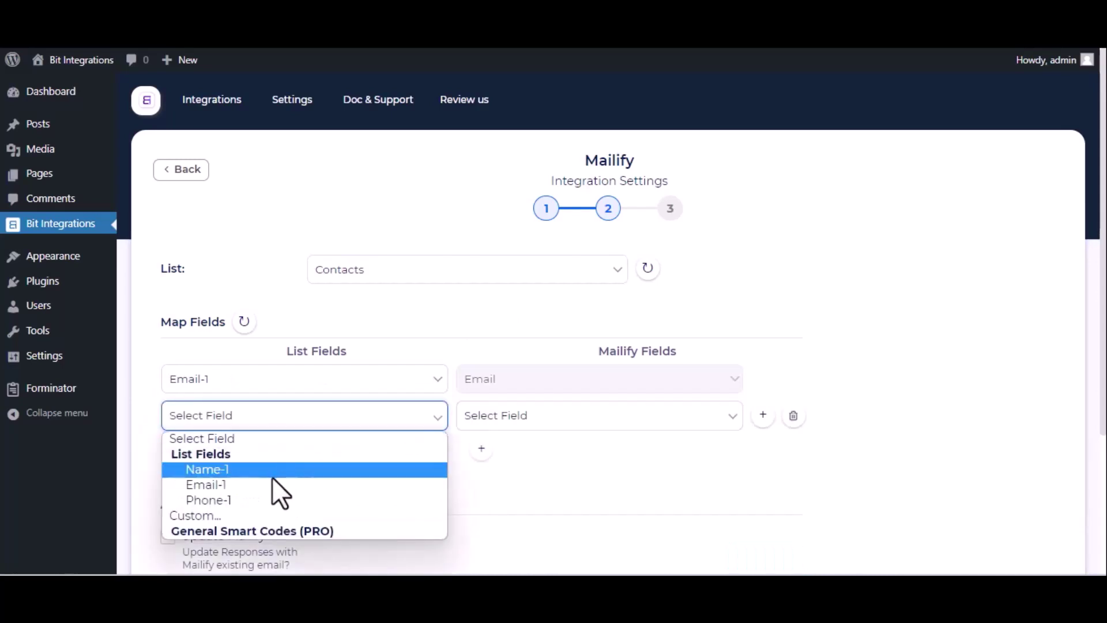
pyautogui.click(271, 473)
pyautogui.click(643, 420)
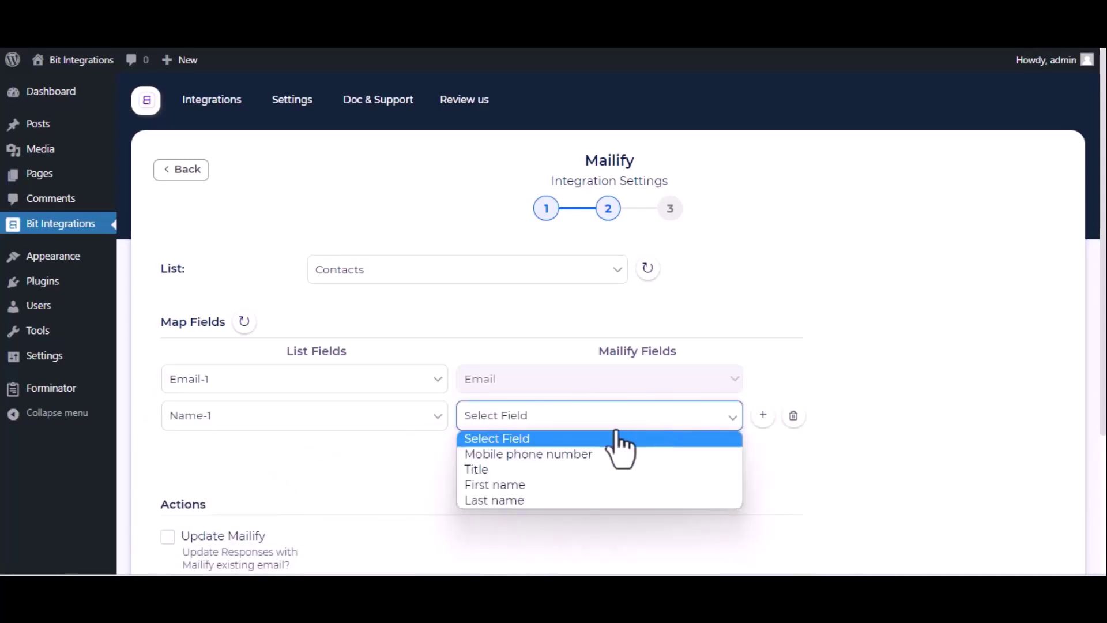
pyautogui.click(547, 484)
# - Add a field mapping from Phone-1 to Mailify's Mobile phone number
pyautogui.click(483, 449)
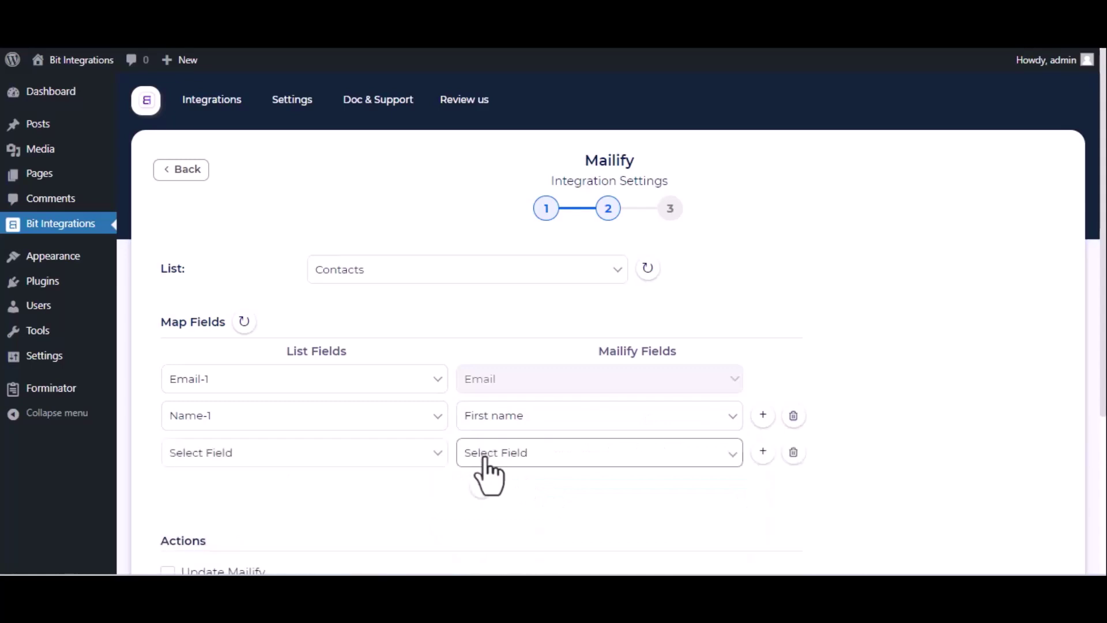
pyautogui.click(416, 452)
pyautogui.click(317, 400)
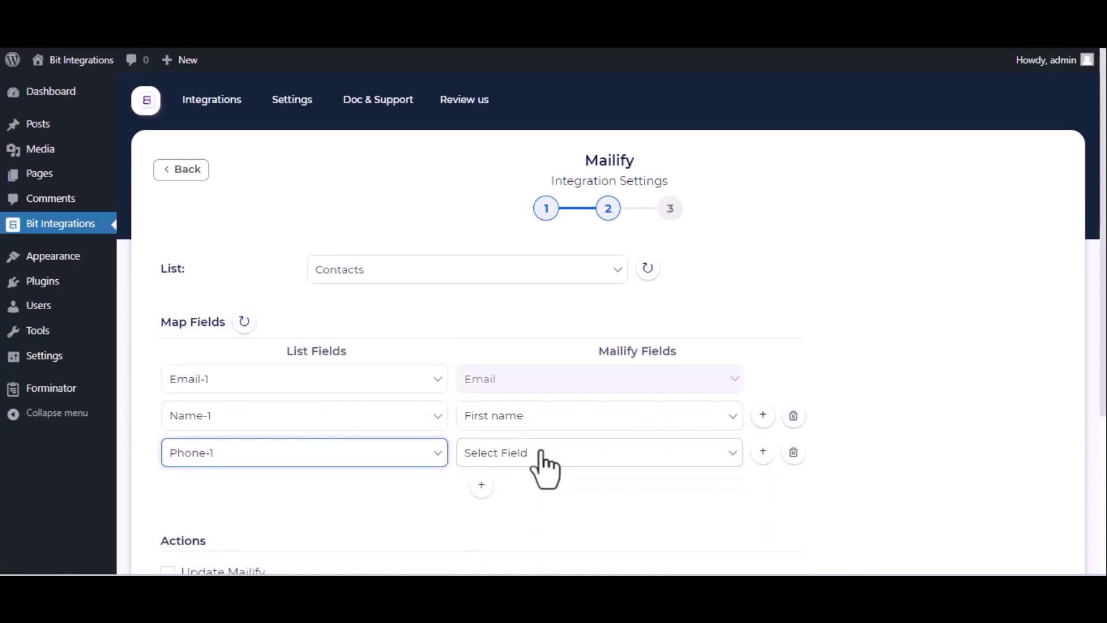
pyautogui.click(544, 459)
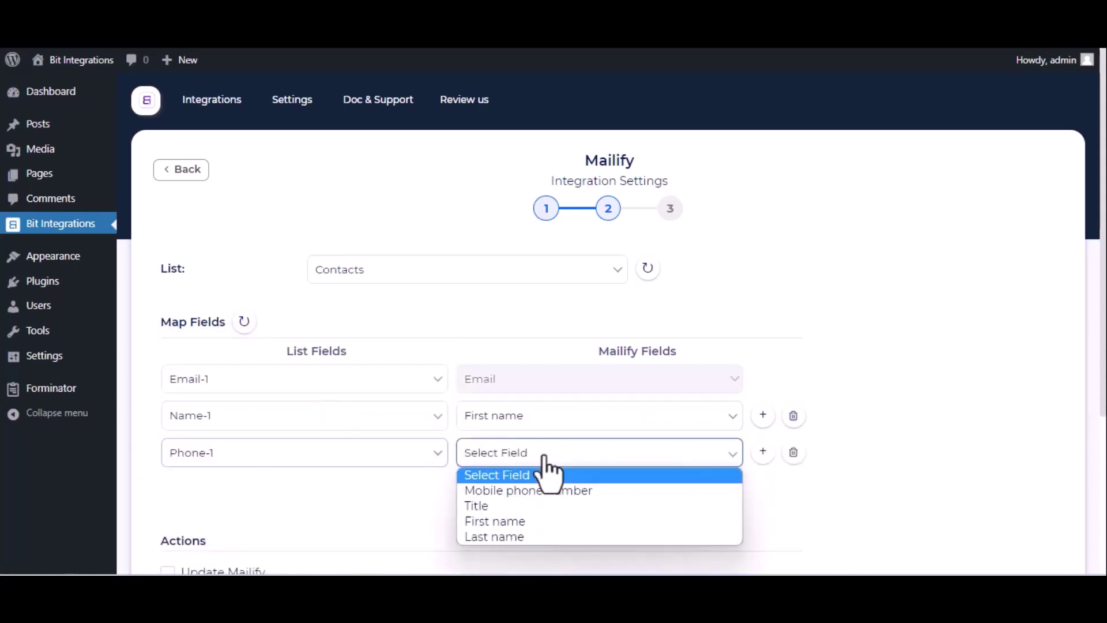
pyautogui.click(516, 491)
# - Proceed to the final stage without extra actions or conditional logic, then finish and save the Mailify integration
pyautogui.scroll(-4, 517, 493)
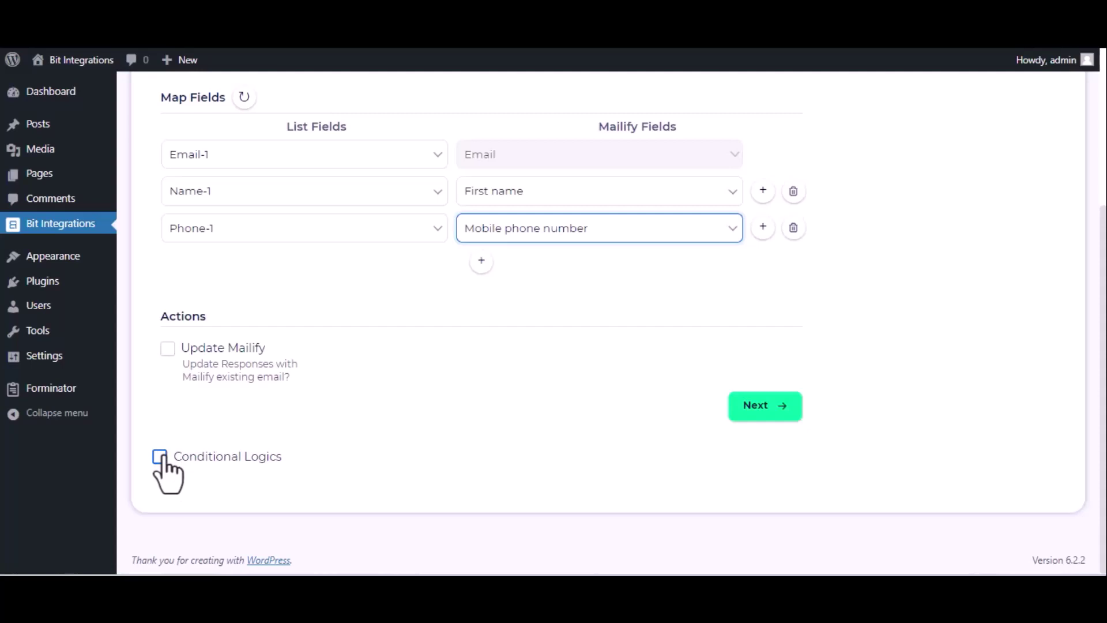
pyautogui.click(745, 408)
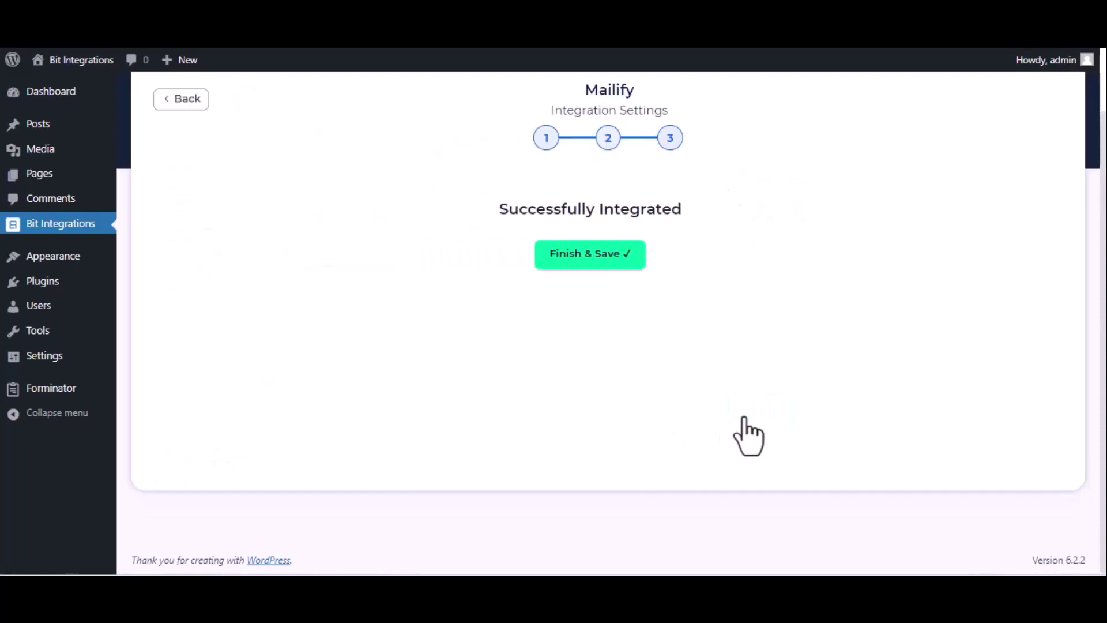
pyautogui.click(628, 261)
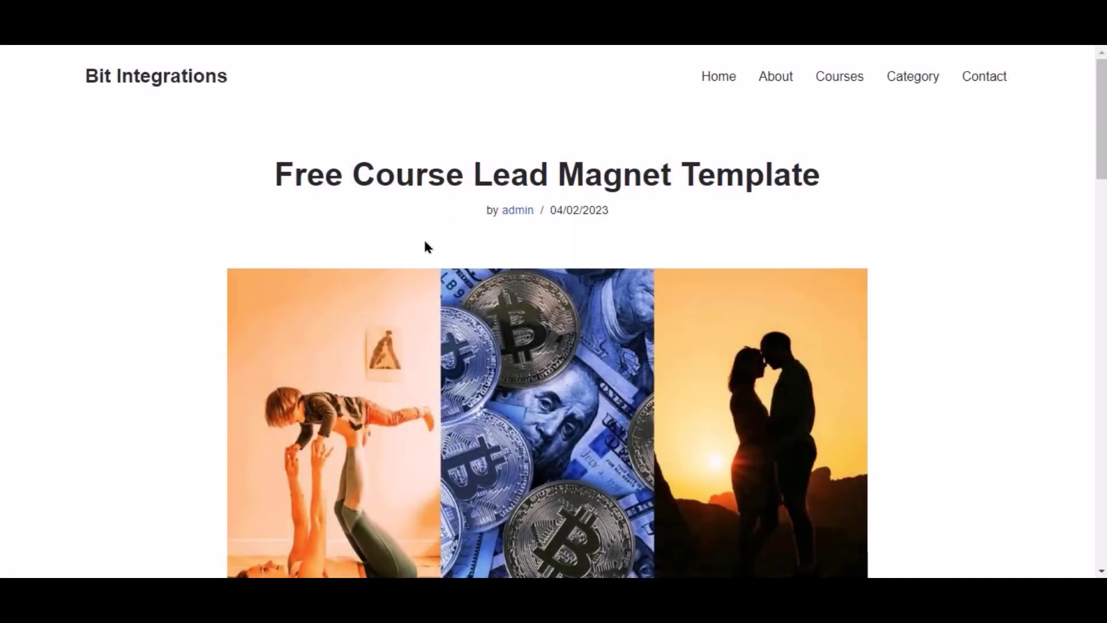
# - Start signing up for the Free Course Lead Magnet Template course and open the login form for existing accounts
pyautogui.scroll(-10, 426, 248)
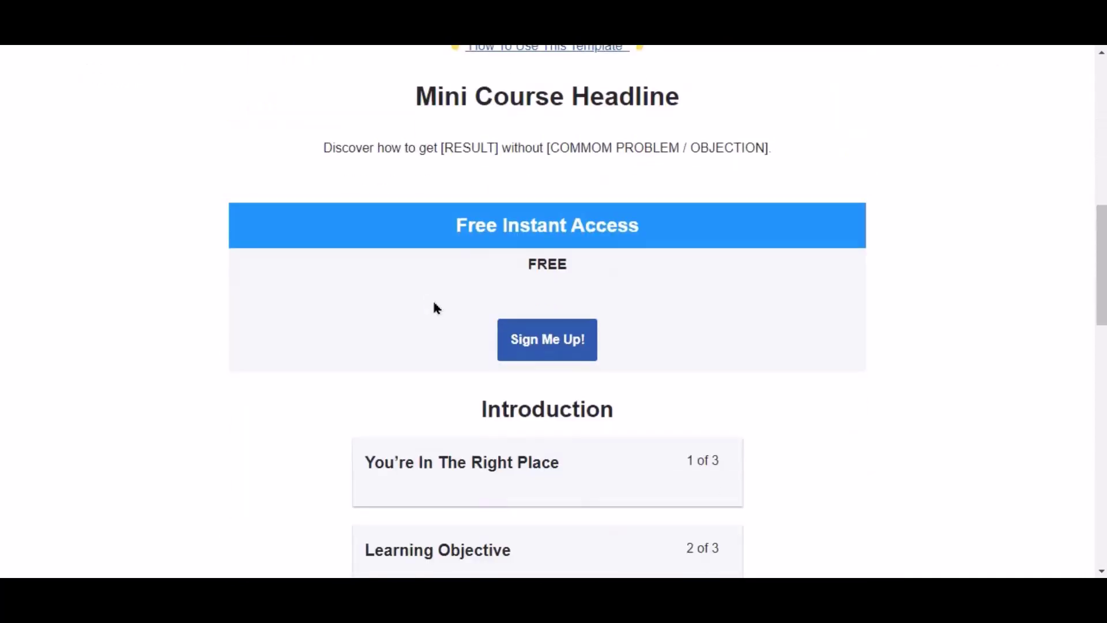
pyautogui.click(568, 344)
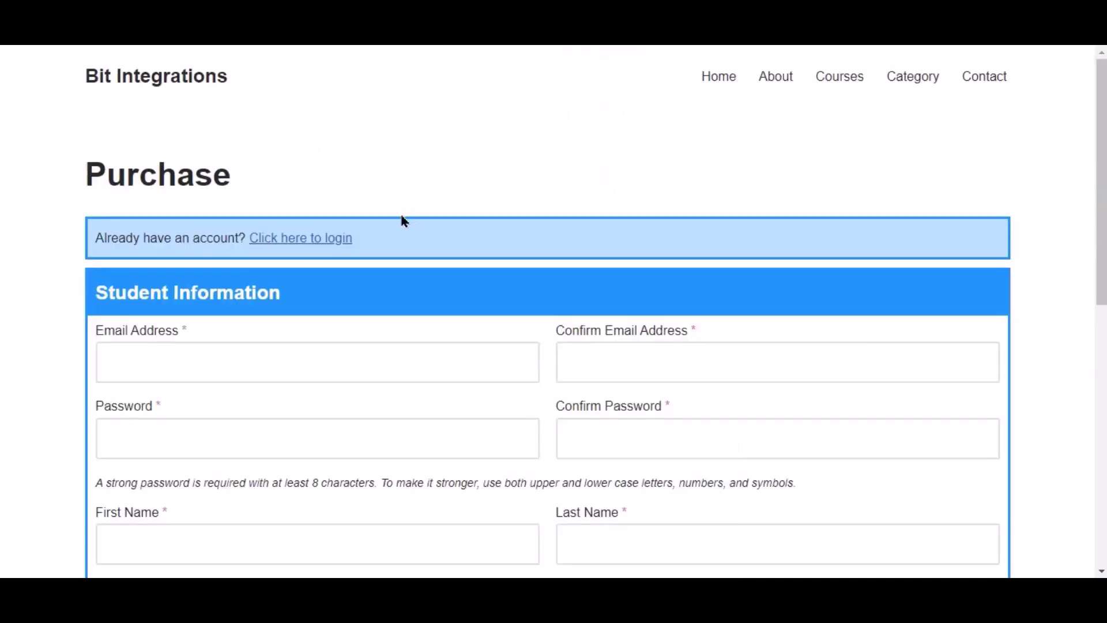
pyautogui.click(294, 242)
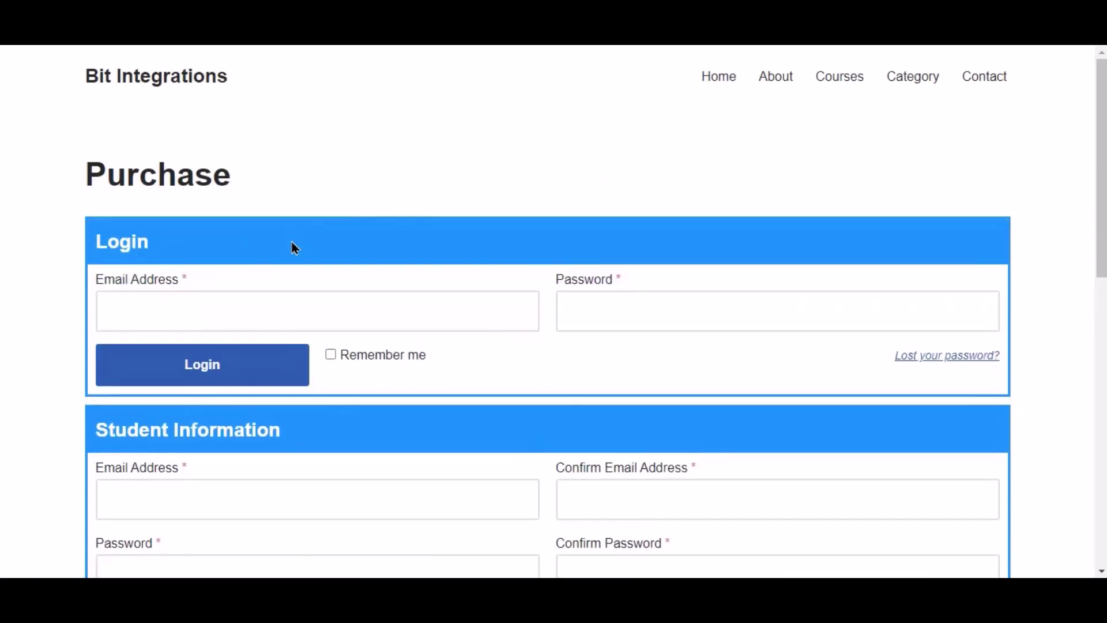
# - Log in to the existing student account with its email address and account password
pyautogui.click(343, 301)
pyautogui.hotkey('ctrl', 'v')
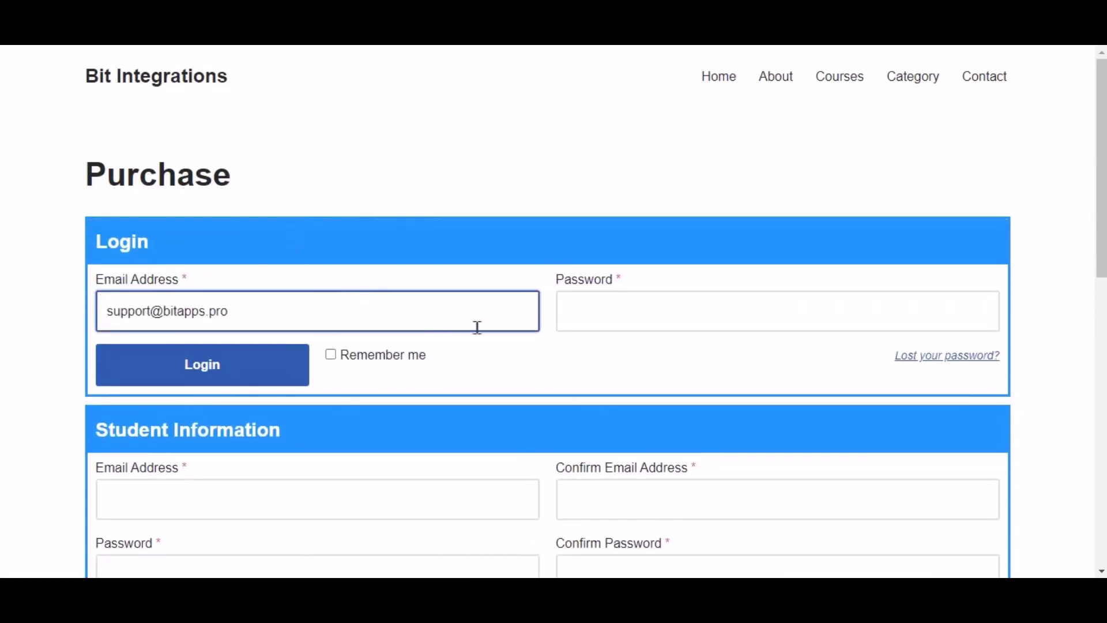
pyautogui.click(620, 321)
pyautogui.hotkey('ctrl', 'v')
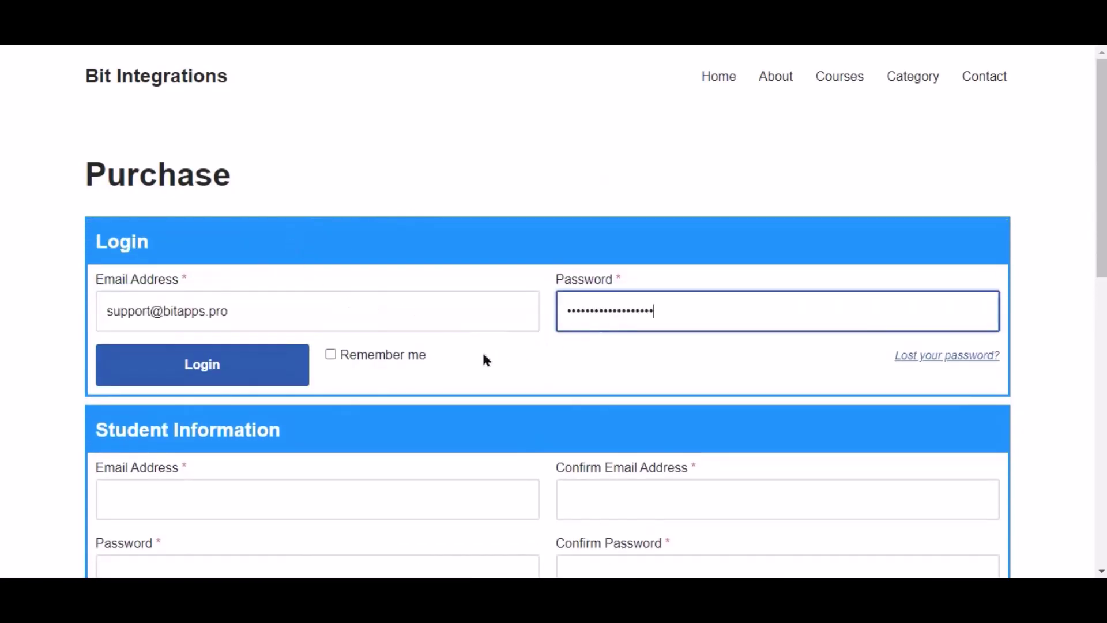
pyautogui.click(248, 370)
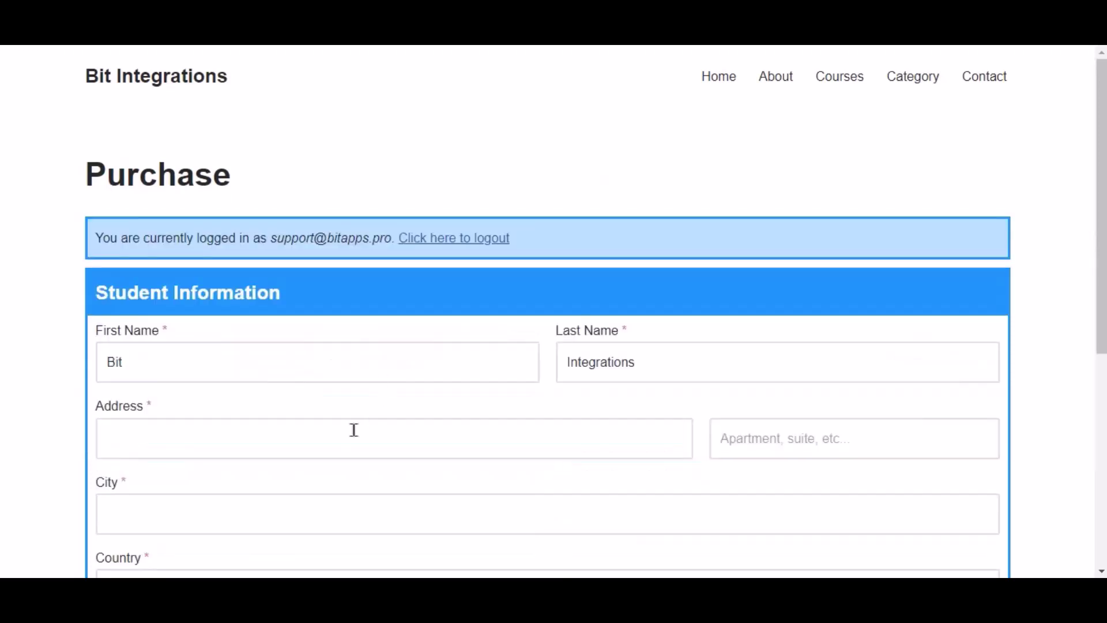
# - Fill in the student's street address and city in the Student Information form
pyautogui.click(354, 430)
pyautogui.write('balighat')
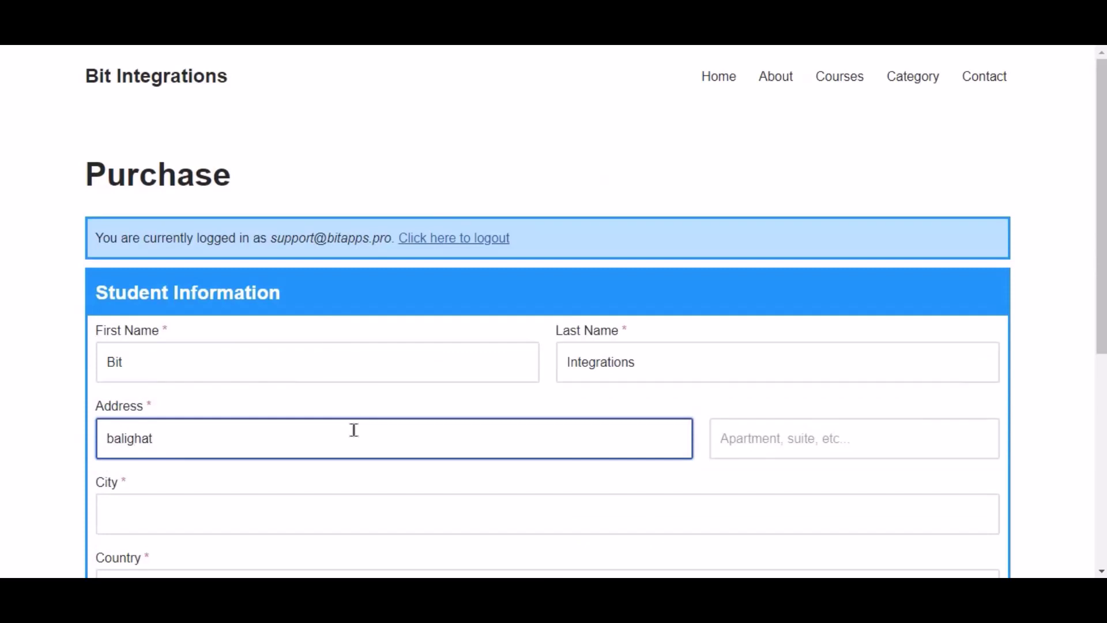
pyautogui.write('a')
pyautogui.scroll(-4, 264, 327)
pyautogui.click(263, 308)
pyautogui.write('rajshahi')
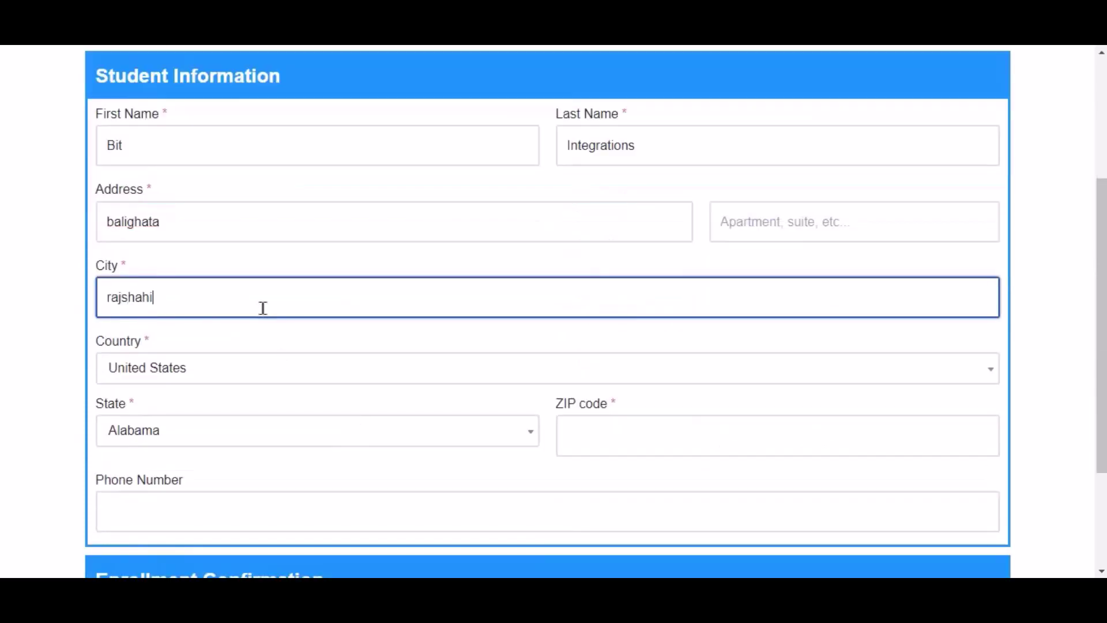
# - Set the student's country to Bangladesh and select the student's home district as the state or region
pyautogui.click(214, 360)
pyautogui.write('ban')
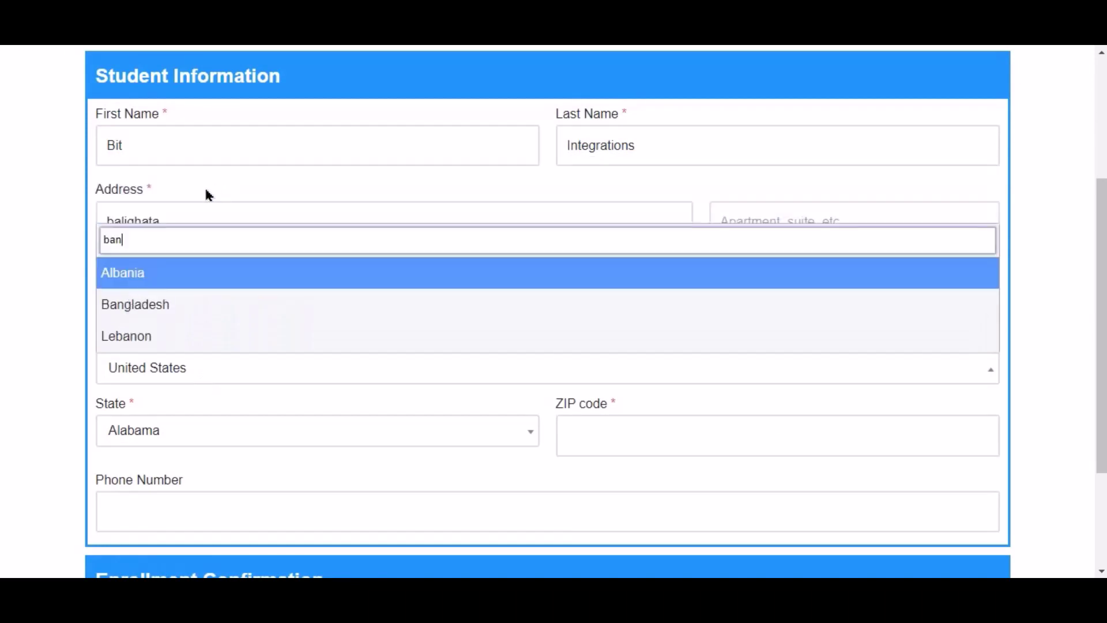
pyautogui.click(178, 293)
pyautogui.click(330, 438)
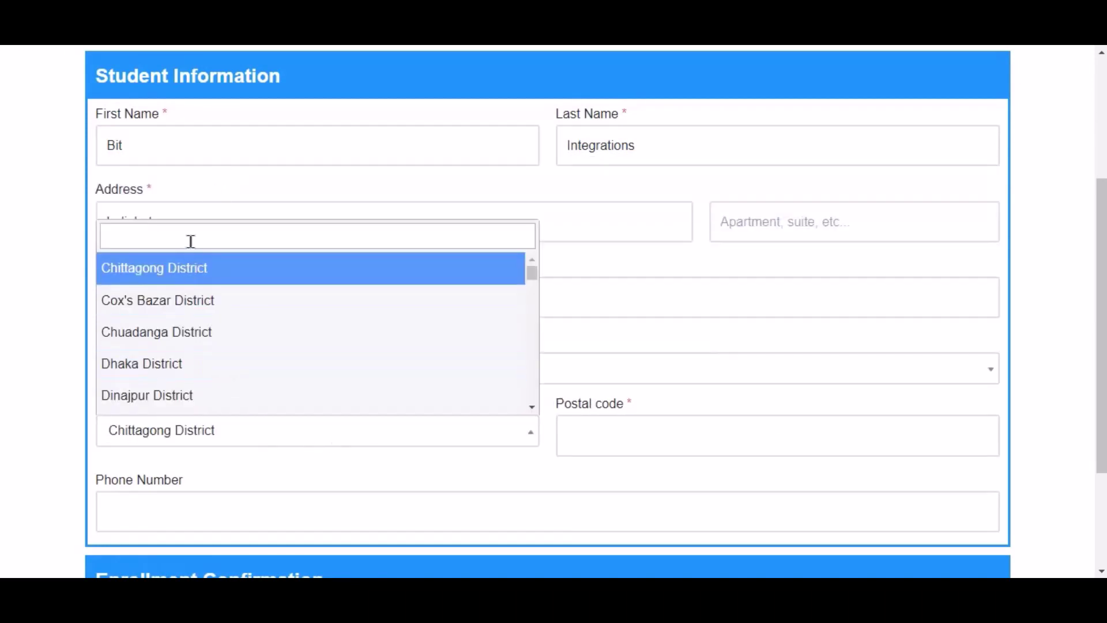
pyautogui.write('rah')
pyautogui.press('BackSpace')
pyautogui.write('j')
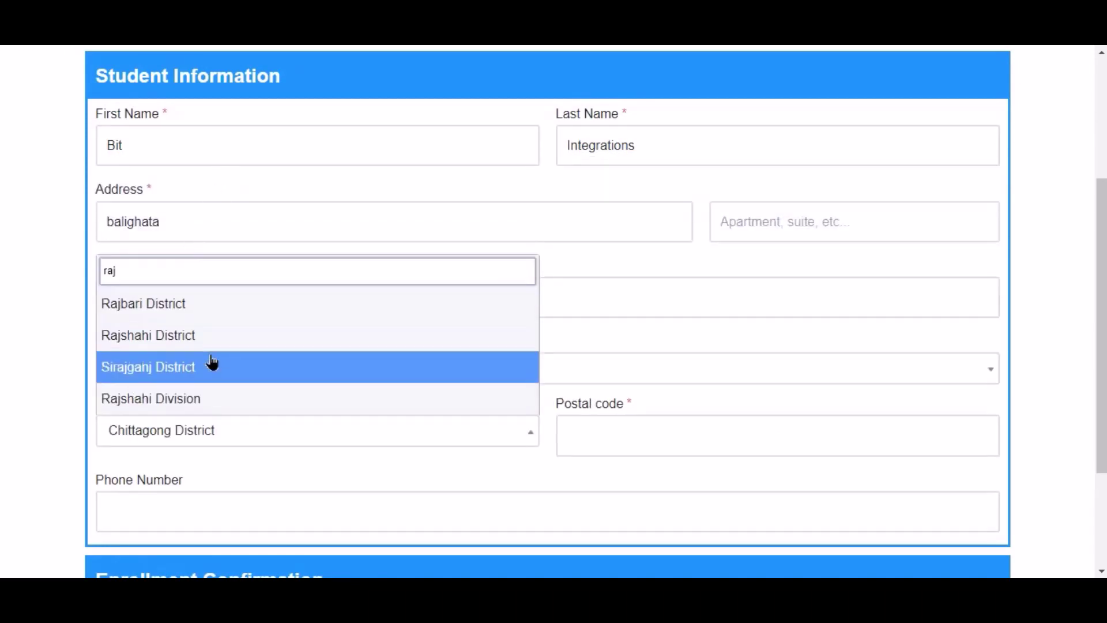
pyautogui.click(207, 333)
# - Enter the student's postal code and phone number and submit the enrollment in the free course
pyautogui.click(655, 450)
pyautogui.write('6355')
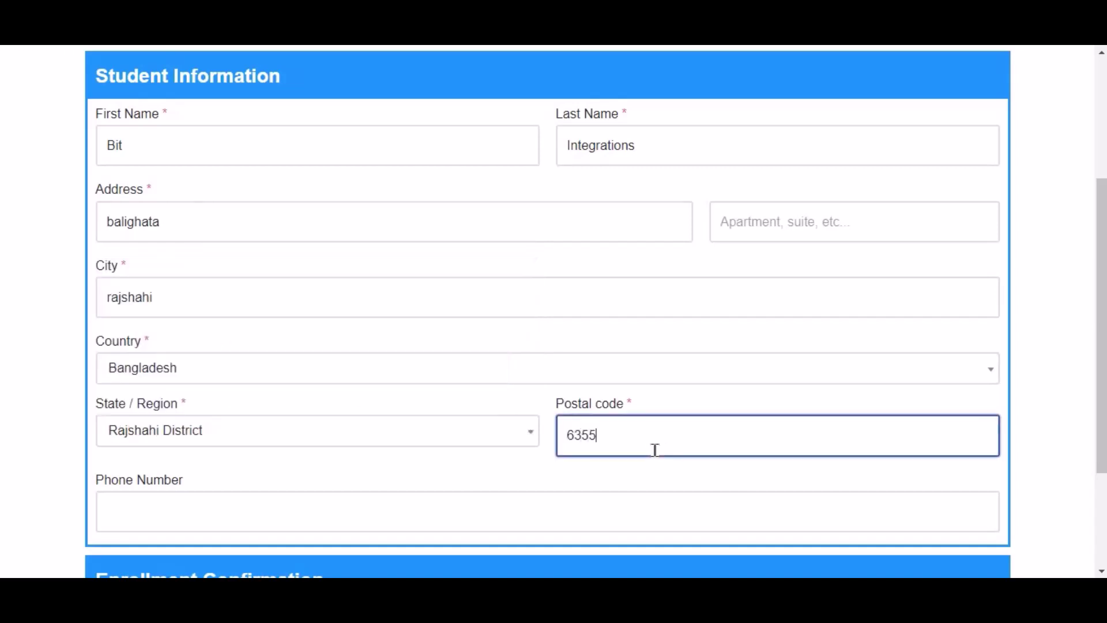
pyautogui.scroll(-3, 655, 450)
pyautogui.click(515, 345)
pyautogui.write('44455')
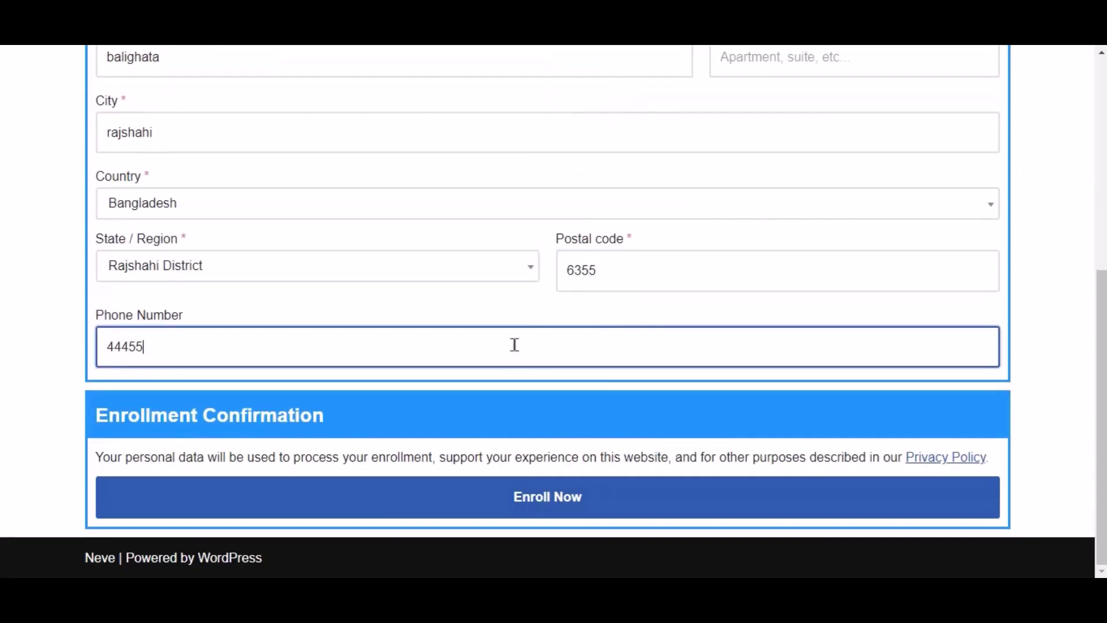
pyautogui.write('5666')
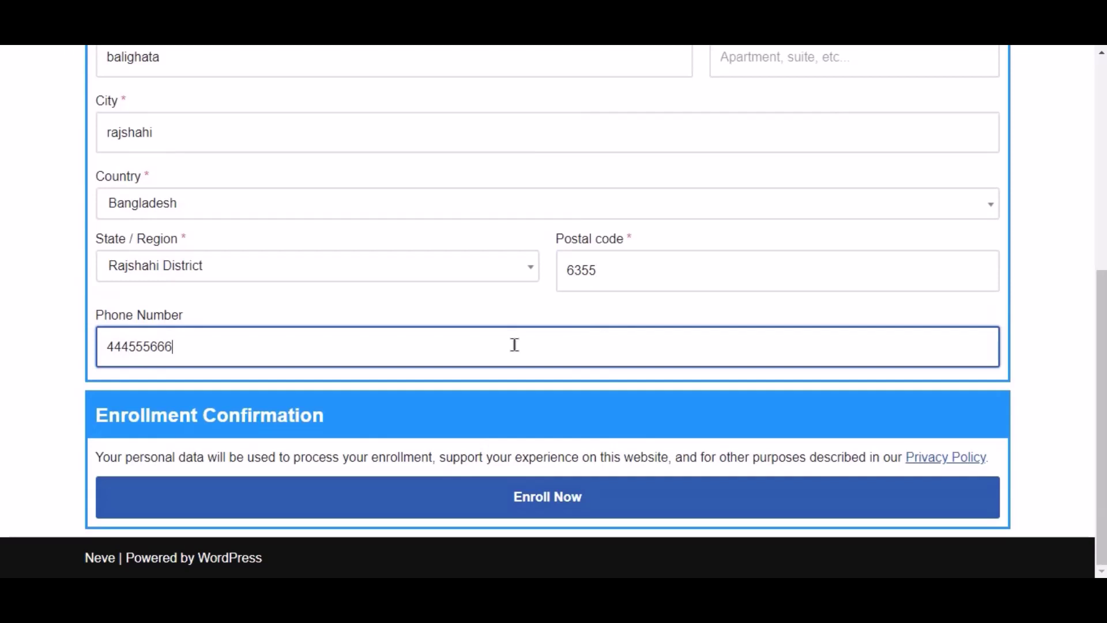
pyautogui.click(588, 503)
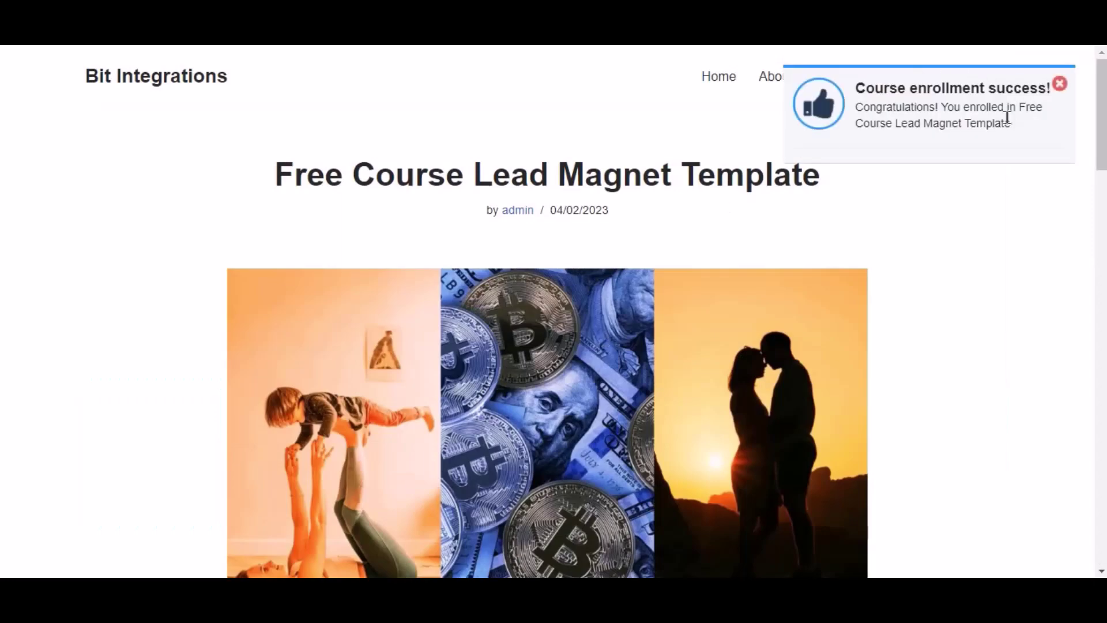
pyautogui.scroll(-10, 850, 222)
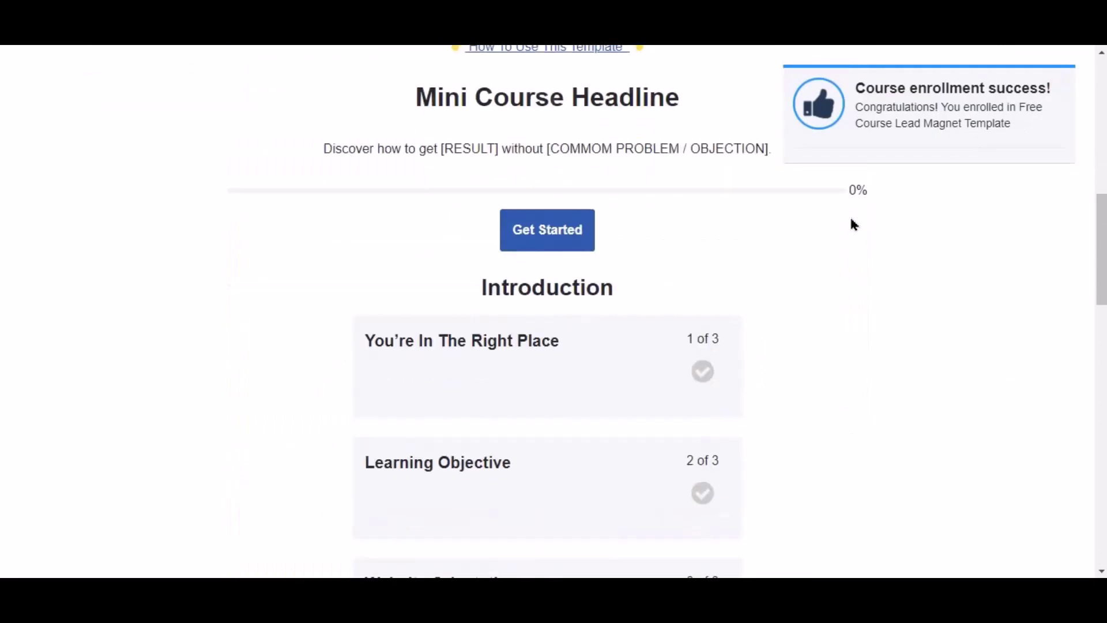